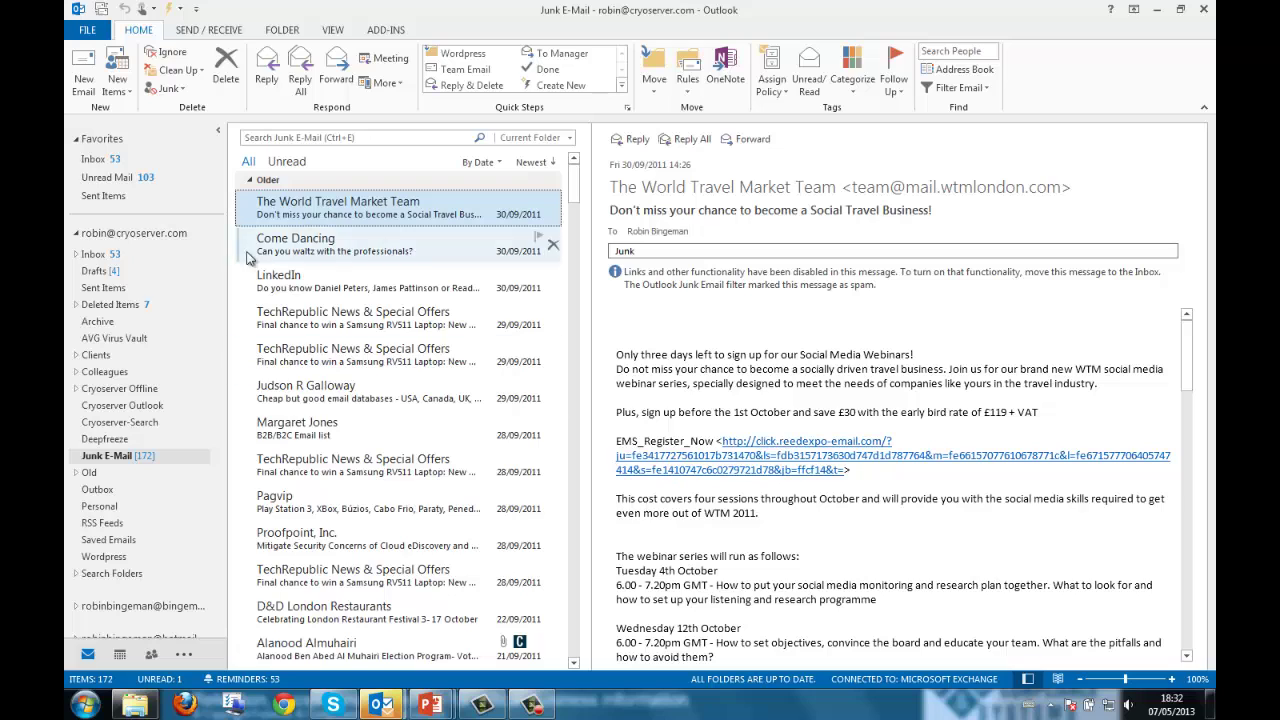
# Step: Open the Archive folder and log in to Cryoserver with the account username and password
pyautogui.click(110, 325)
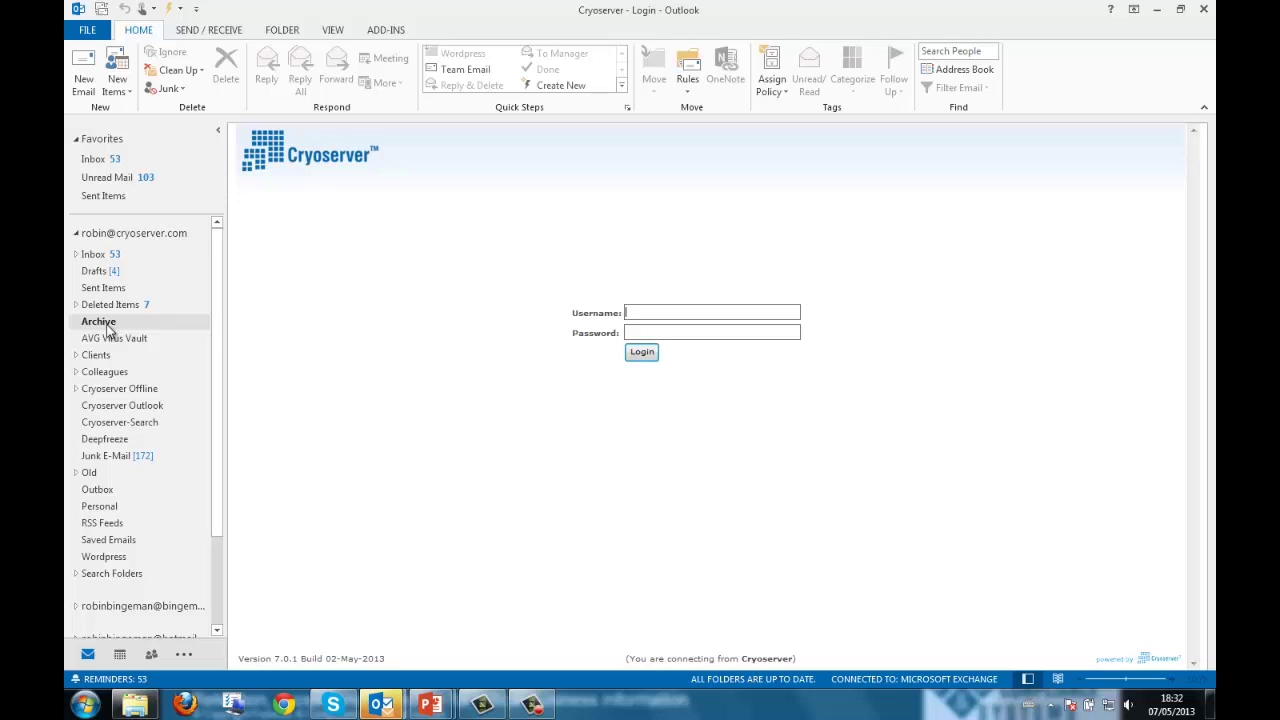
pyautogui.click(630, 312)
pyautogui.click(643, 358)
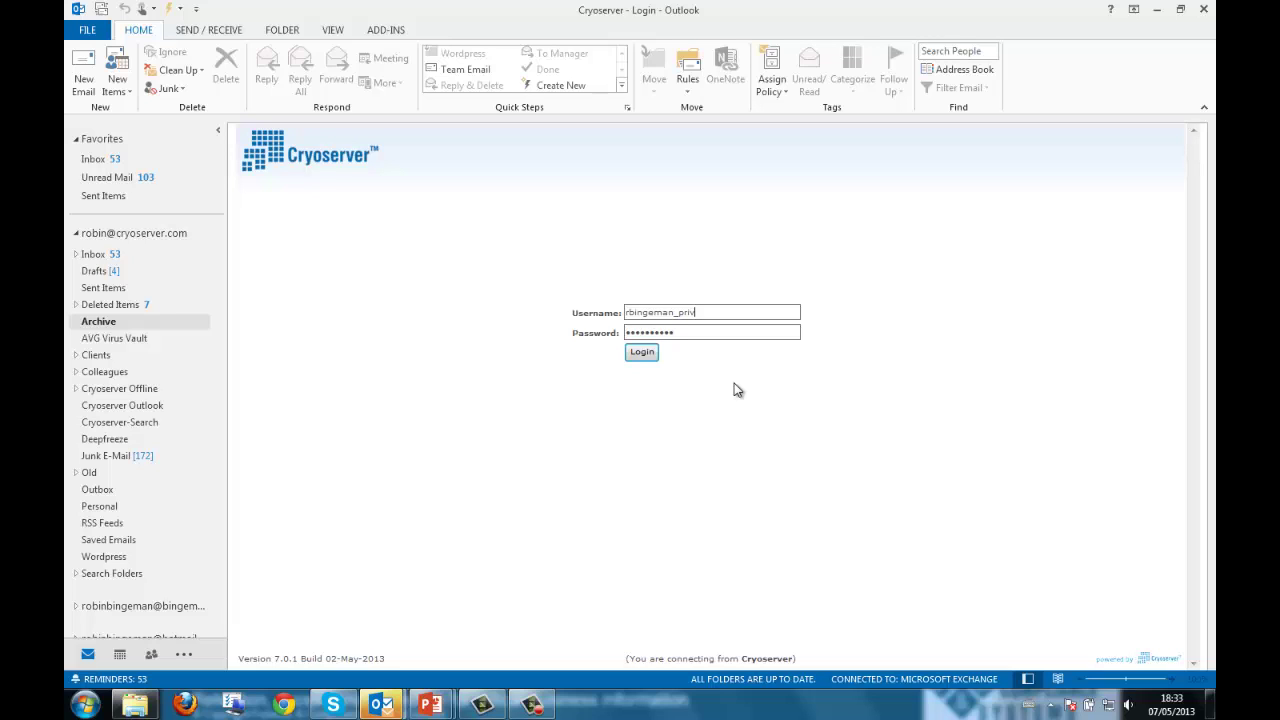
pyautogui.click(641, 352)
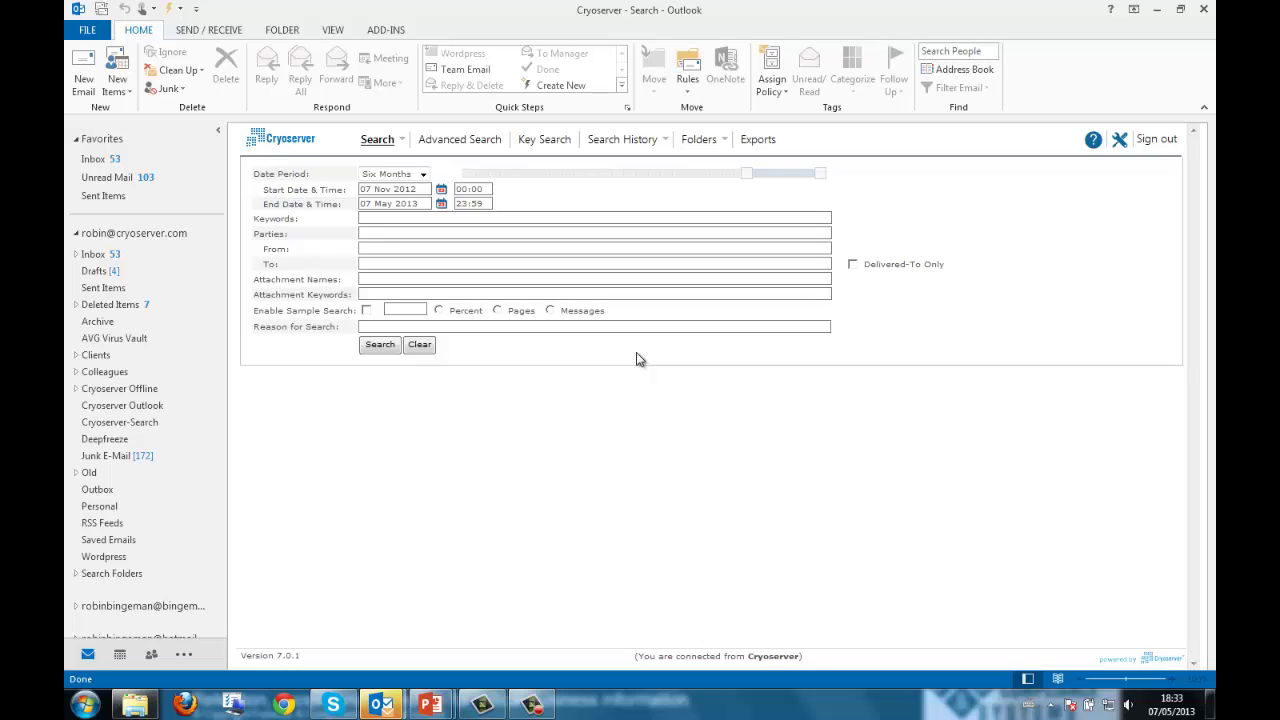
# Step: Set the search's start date to 05 Sep 2012
pyautogui.click(424, 175)
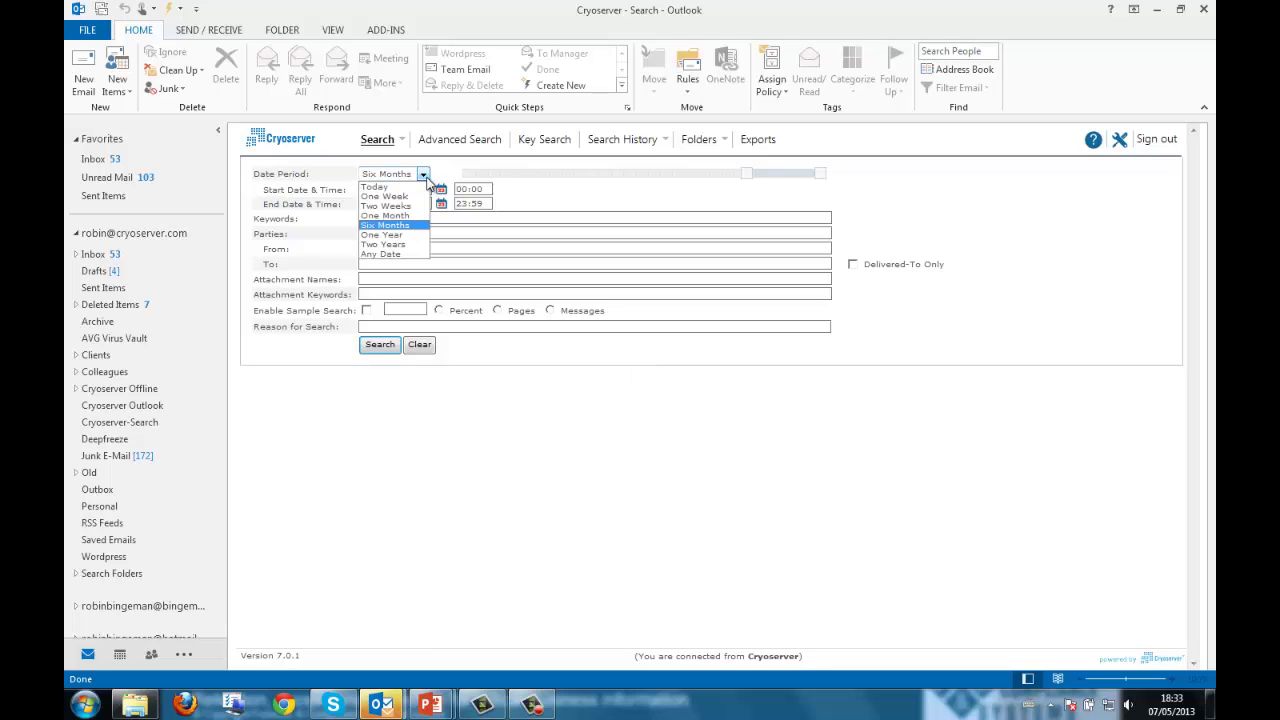
pyautogui.click(425, 177)
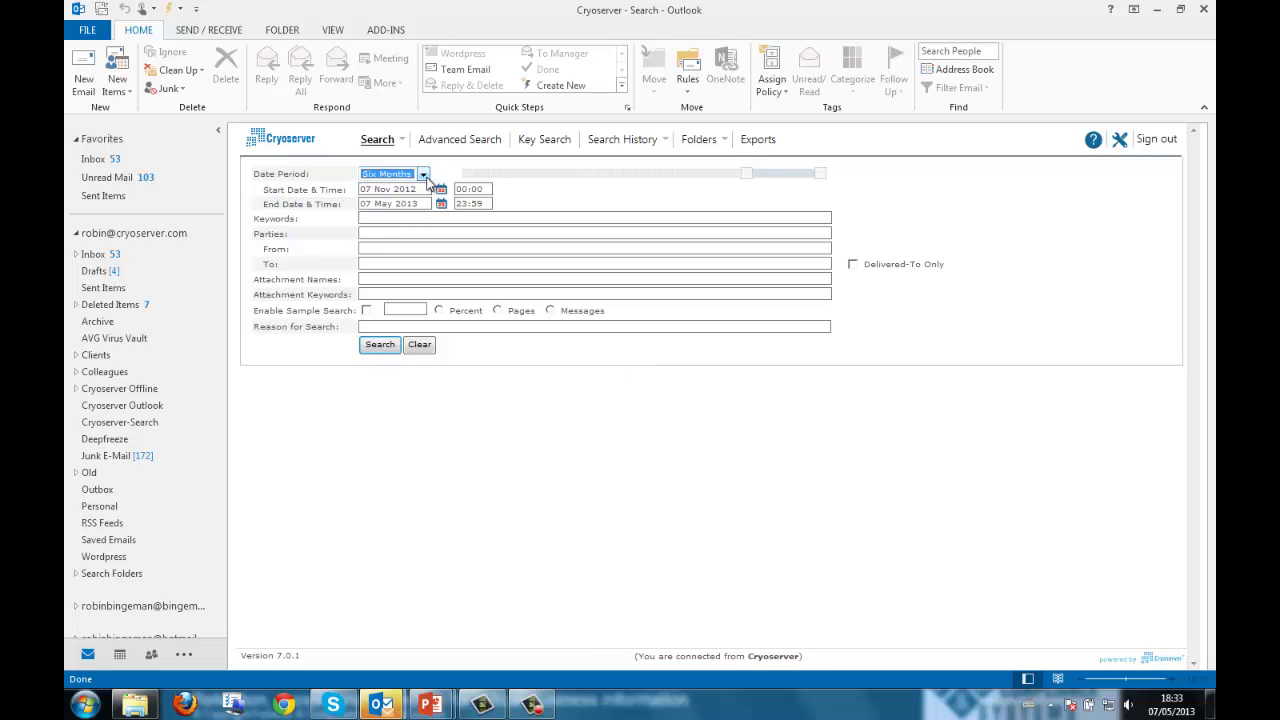
pyautogui.click(385, 189)
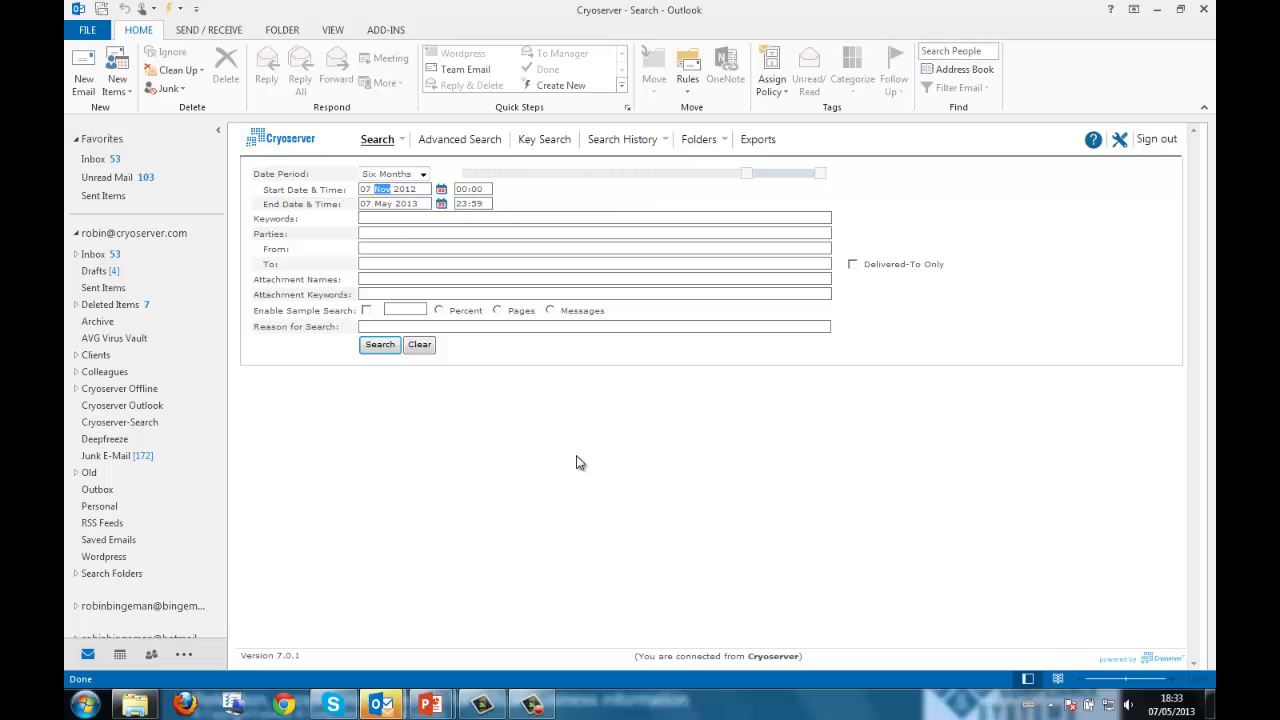
pyautogui.press('Down')
pyautogui.press('Down')
pyautogui.press('Left')
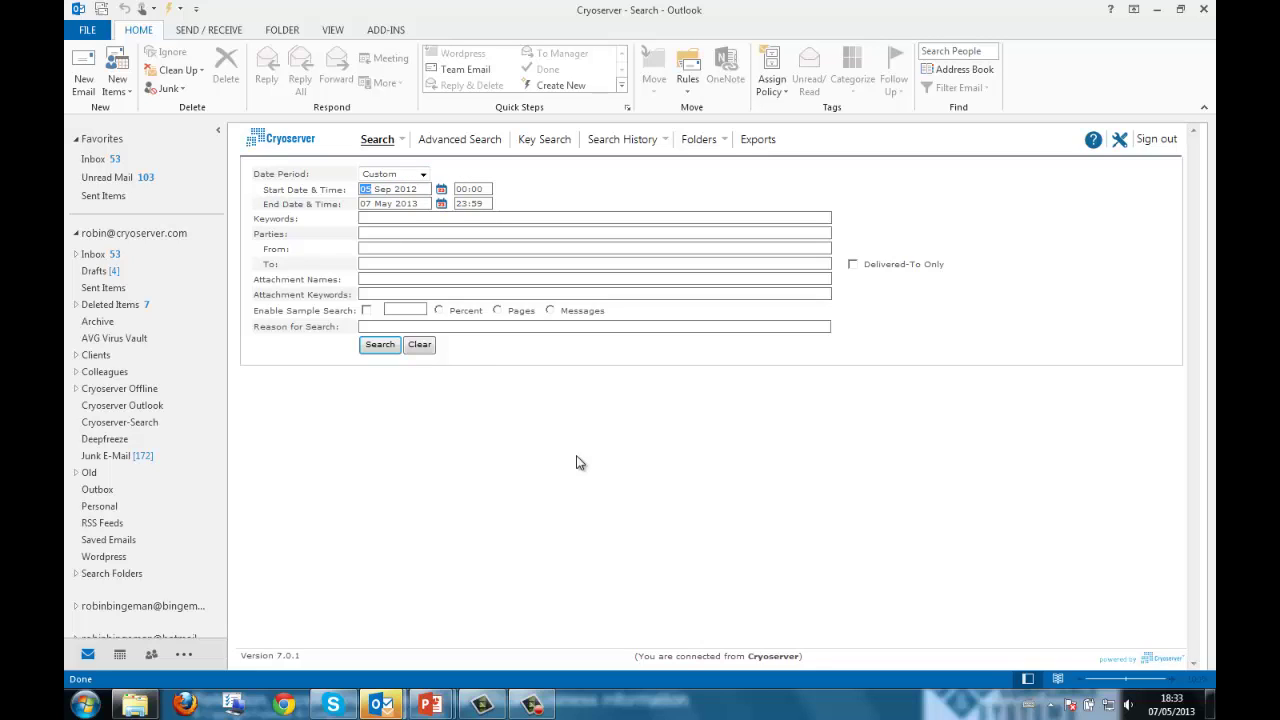
# Step: Clear the search's start date using its calendar
pyautogui.click(442, 190)
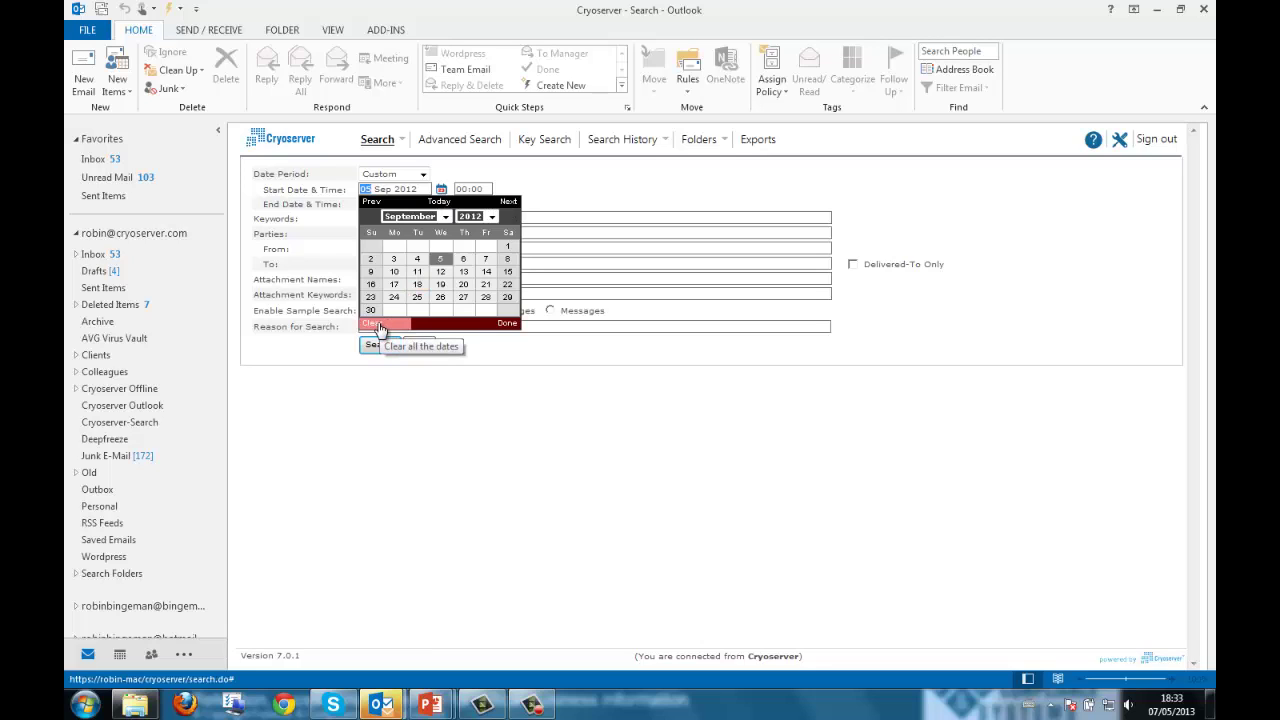
pyautogui.click(381, 326)
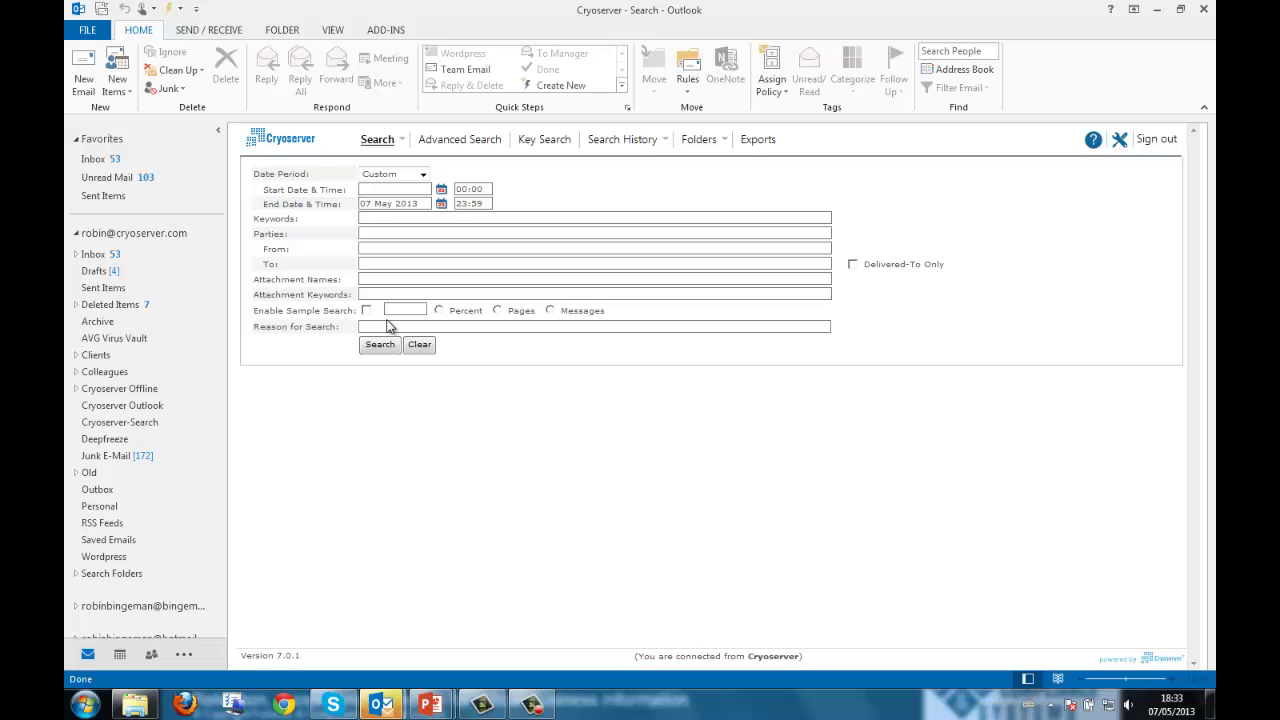
pyautogui.doubleClick(287, 218)
pyautogui.doubleClick(276, 234)
pyautogui.doubleClick(279, 248)
pyautogui.moveTo(340, 281); pyautogui.dragTo(254, 281)
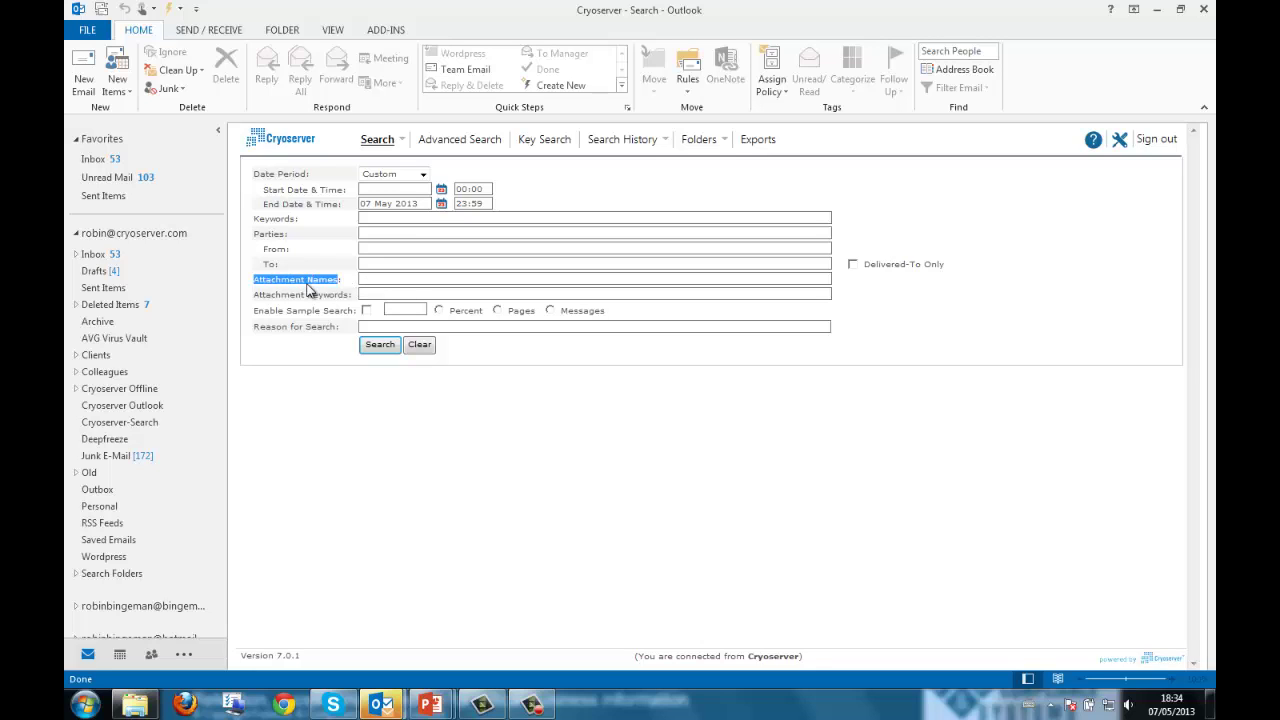
pyautogui.doubleClick(315, 294)
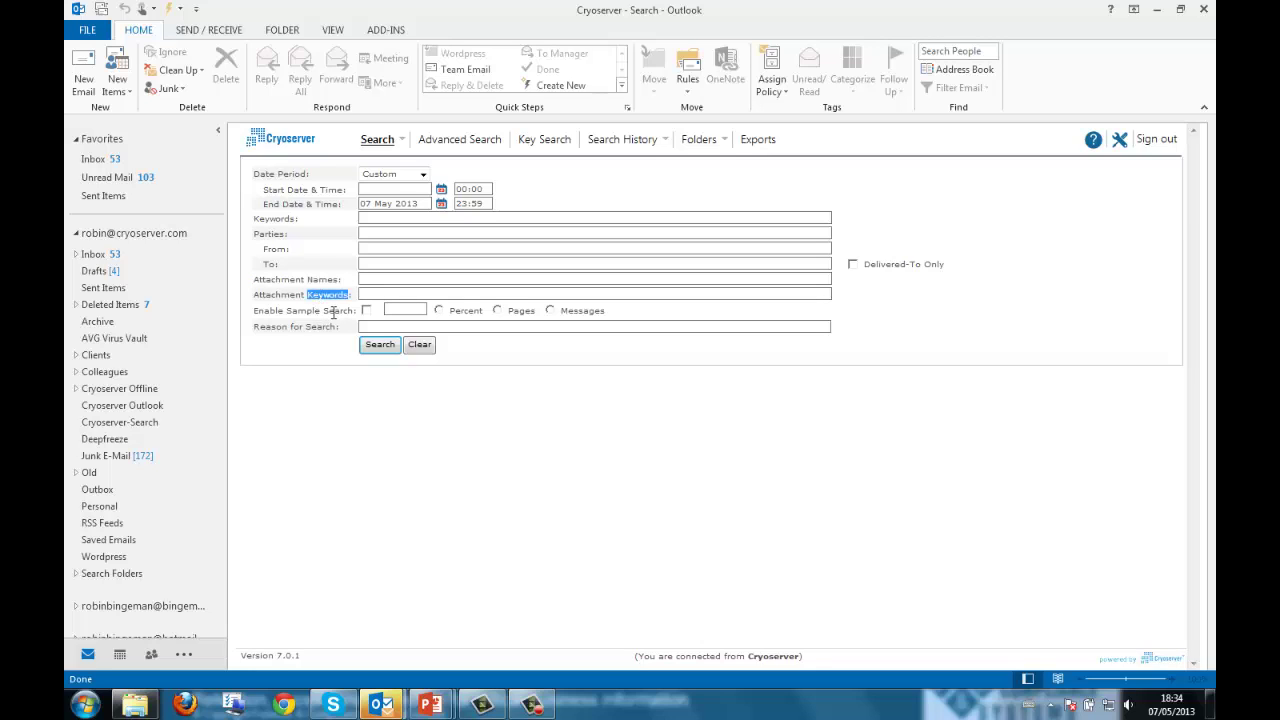
# Step: Search the archive for the keyword "positron", giving "Presentation" as the reason for the search
pyautogui.click(375, 219)
pyautogui.write('postron')
pyautogui.click(385, 344)
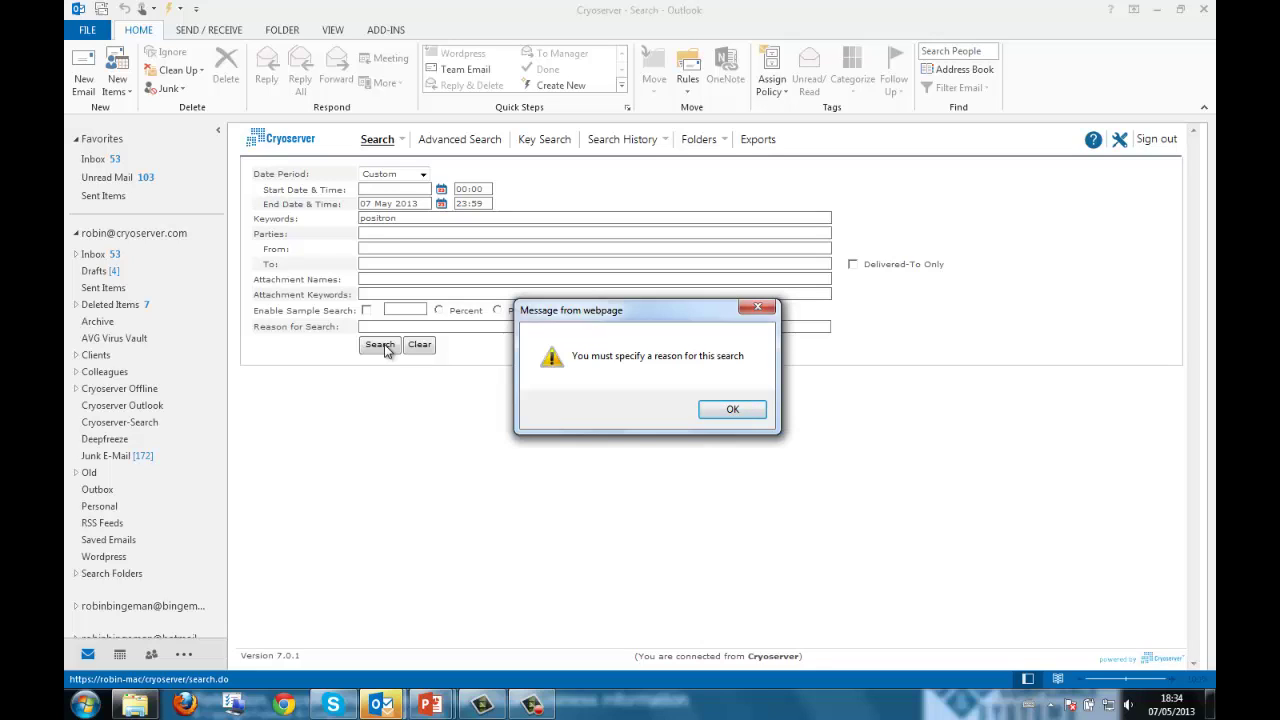
pyautogui.click(727, 411)
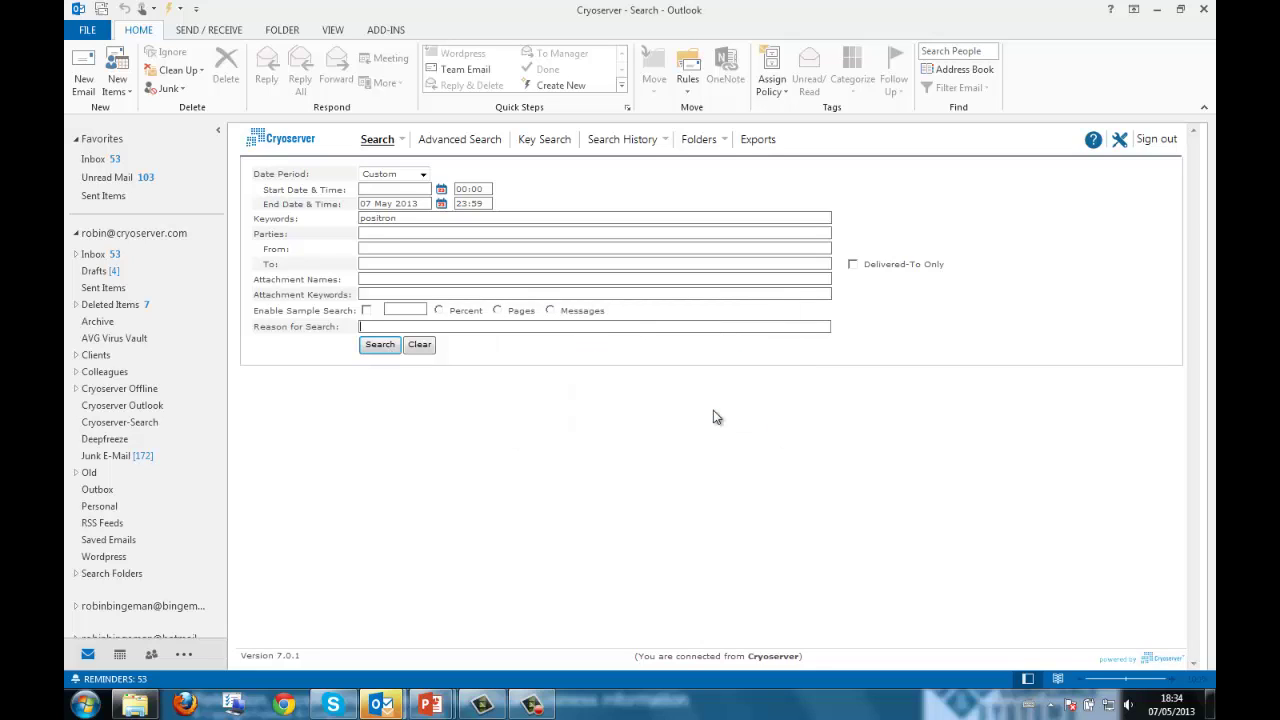
pyautogui.write('Presentation')
pyautogui.click(384, 346)
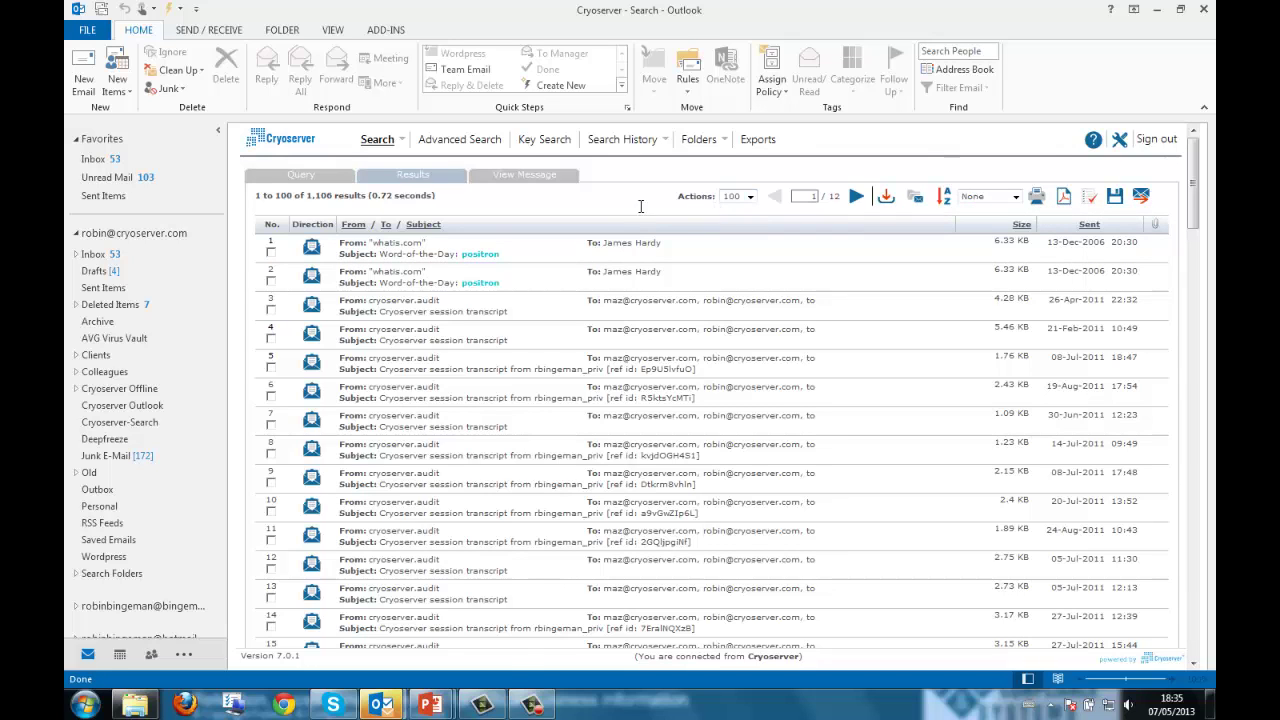
# Step: Open the first search result and examine the keyword in its subject and body and the available message actions
pyautogui.click(605, 251)
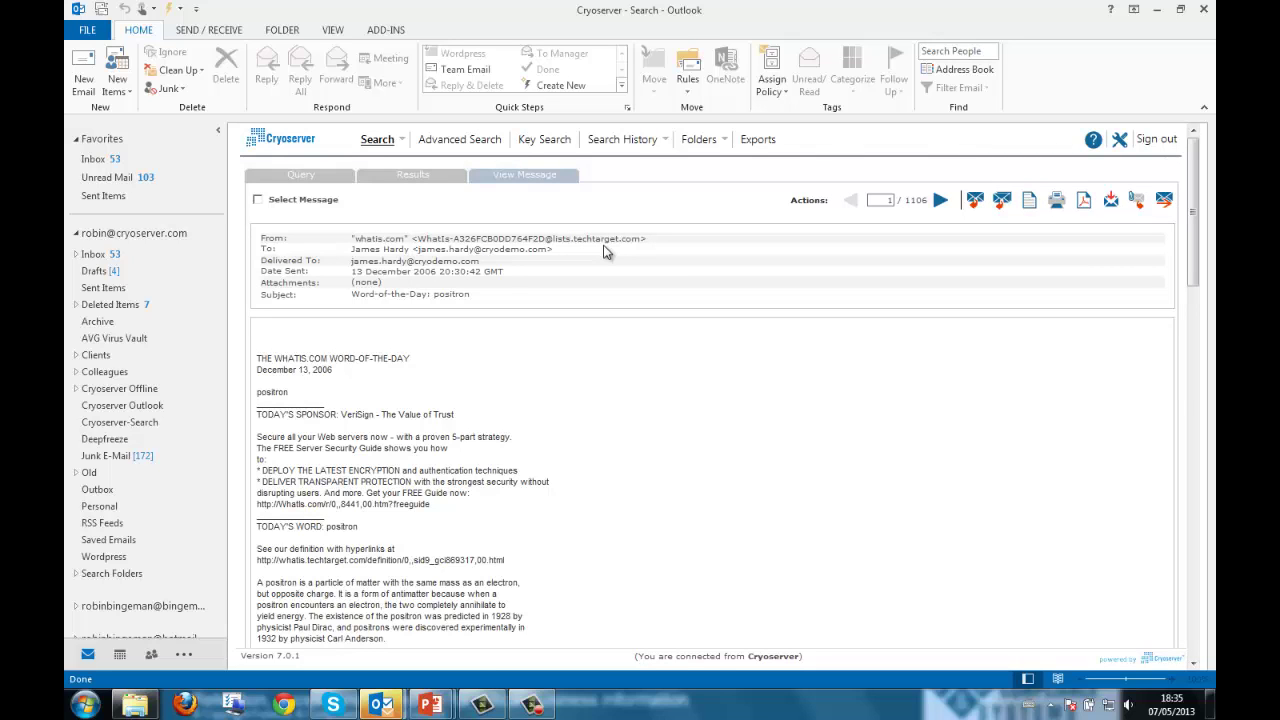
pyautogui.doubleClick(452, 294)
pyautogui.doubleClick(274, 394)
pyautogui.click(430, 443)
pyautogui.doubleClick(806, 200)
pyautogui.click(810, 276)
# Step: Start a reply to the archived message and close the draft without sending it
pyautogui.click(975, 202)
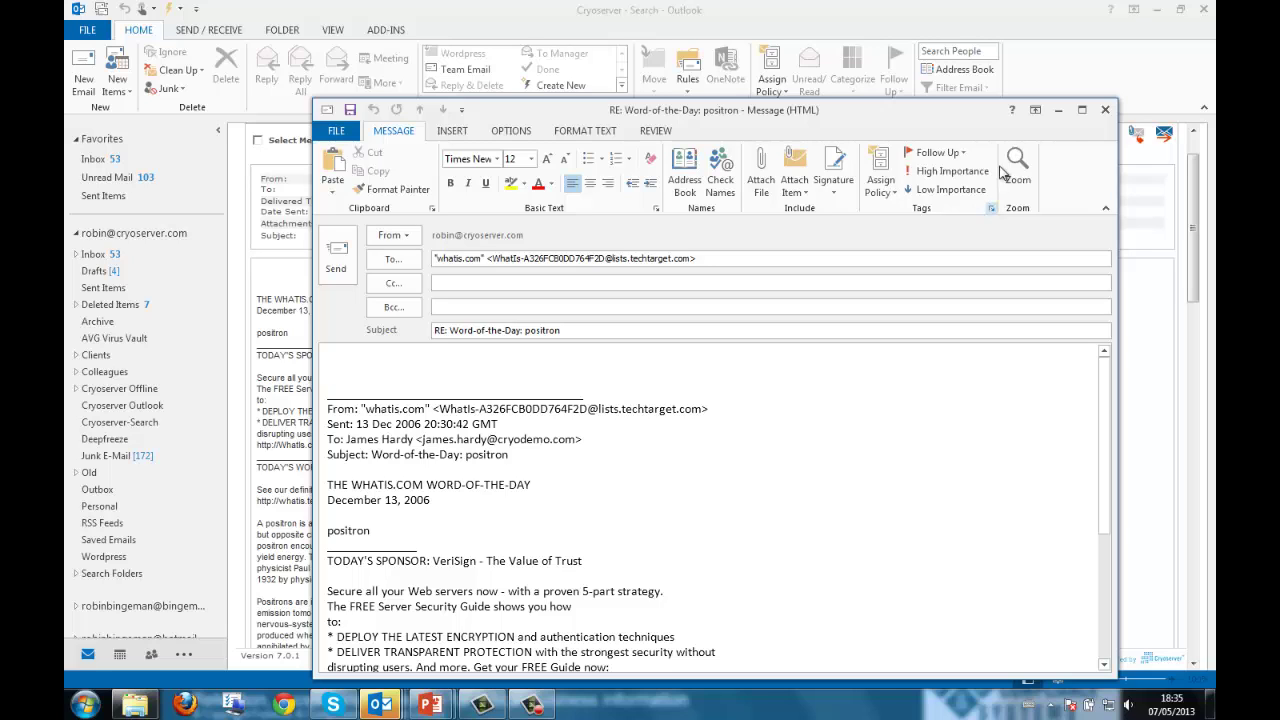
pyautogui.click(1106, 111)
pyautogui.click(645, 397)
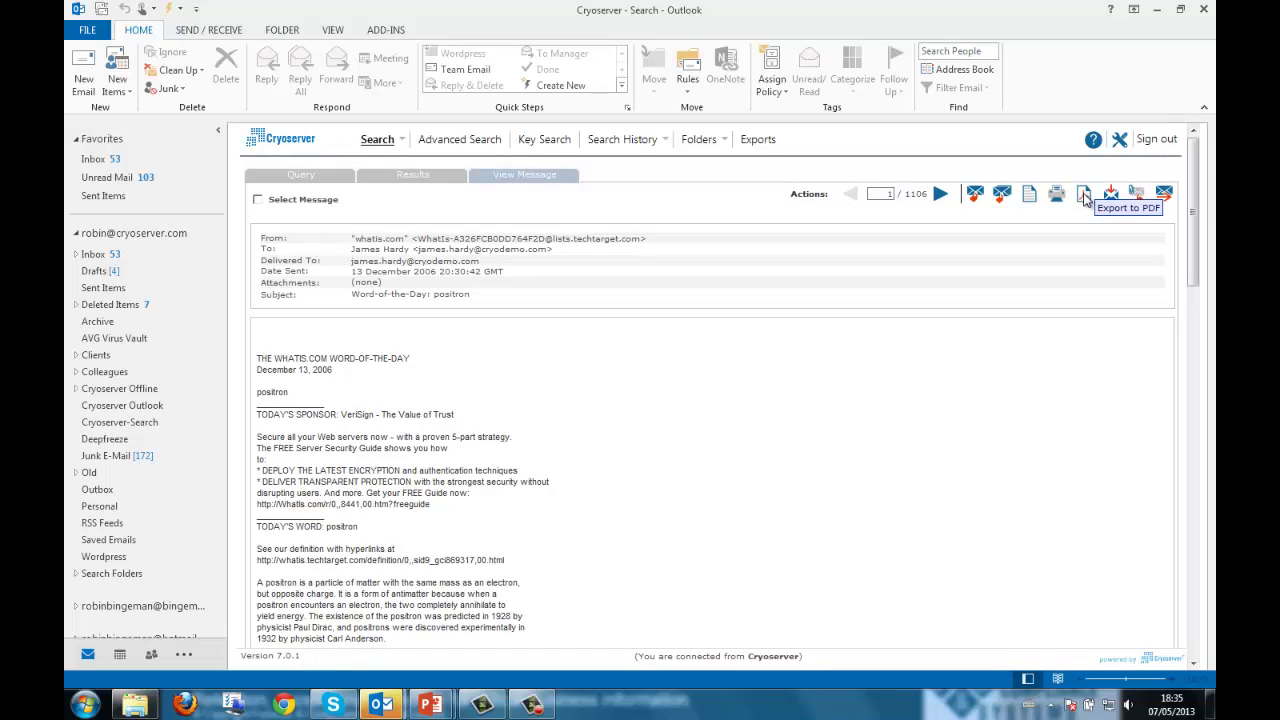
# Step: Export the message to PDF, view it in Adobe Reader and close it
pyautogui.click(1085, 197)
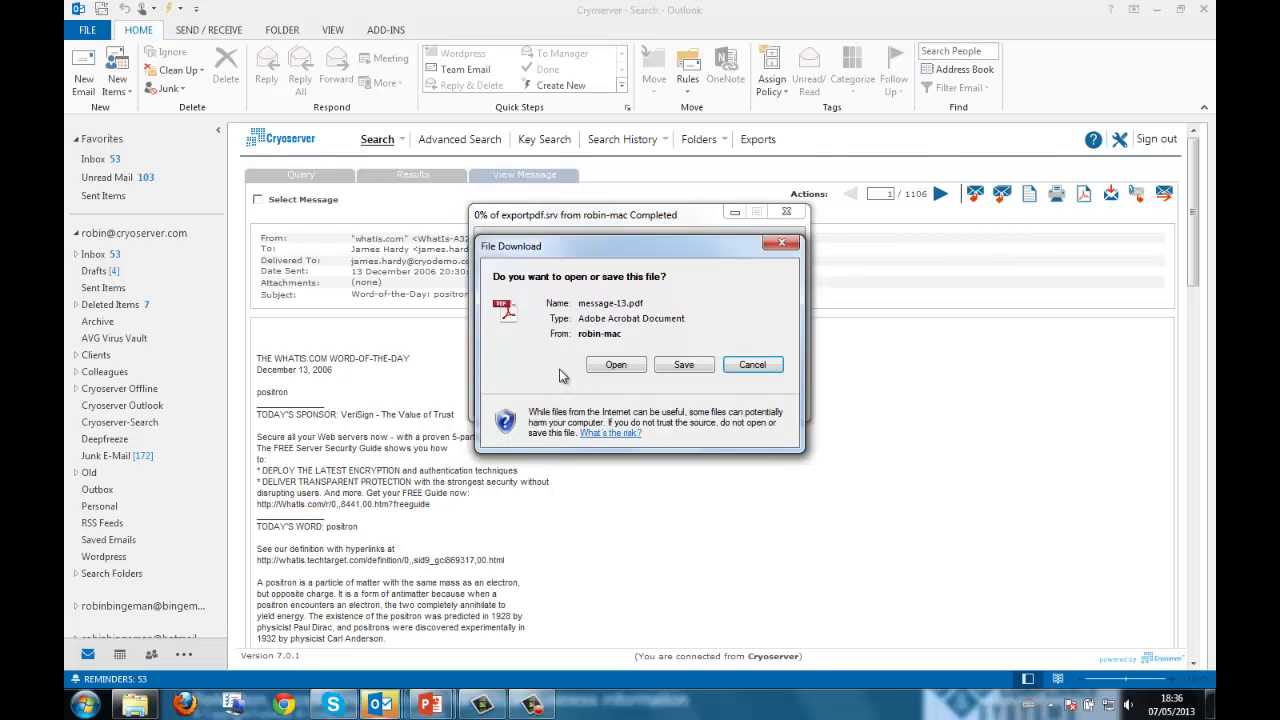
pyautogui.click(615, 366)
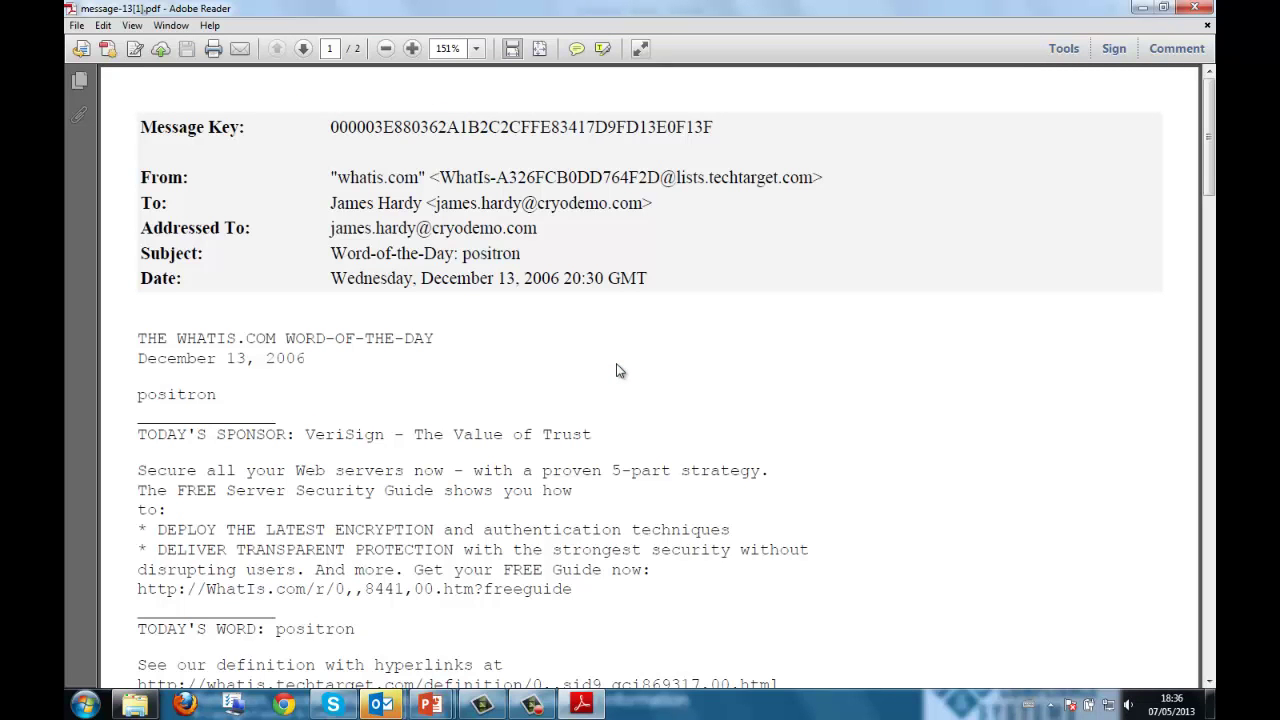
pyautogui.click(1163, 7)
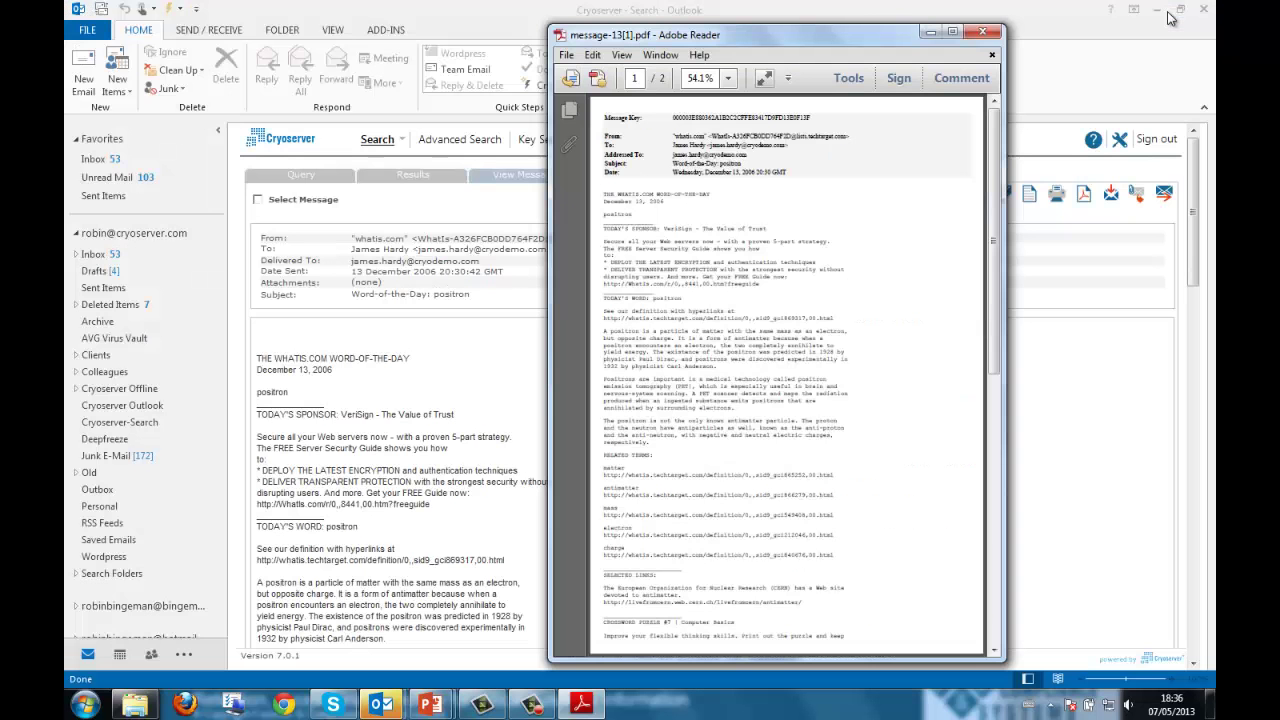
pyautogui.click(983, 32)
# Step: Download the message as an e-mail file, open it in Outlook and close its window
pyautogui.click(1111, 194)
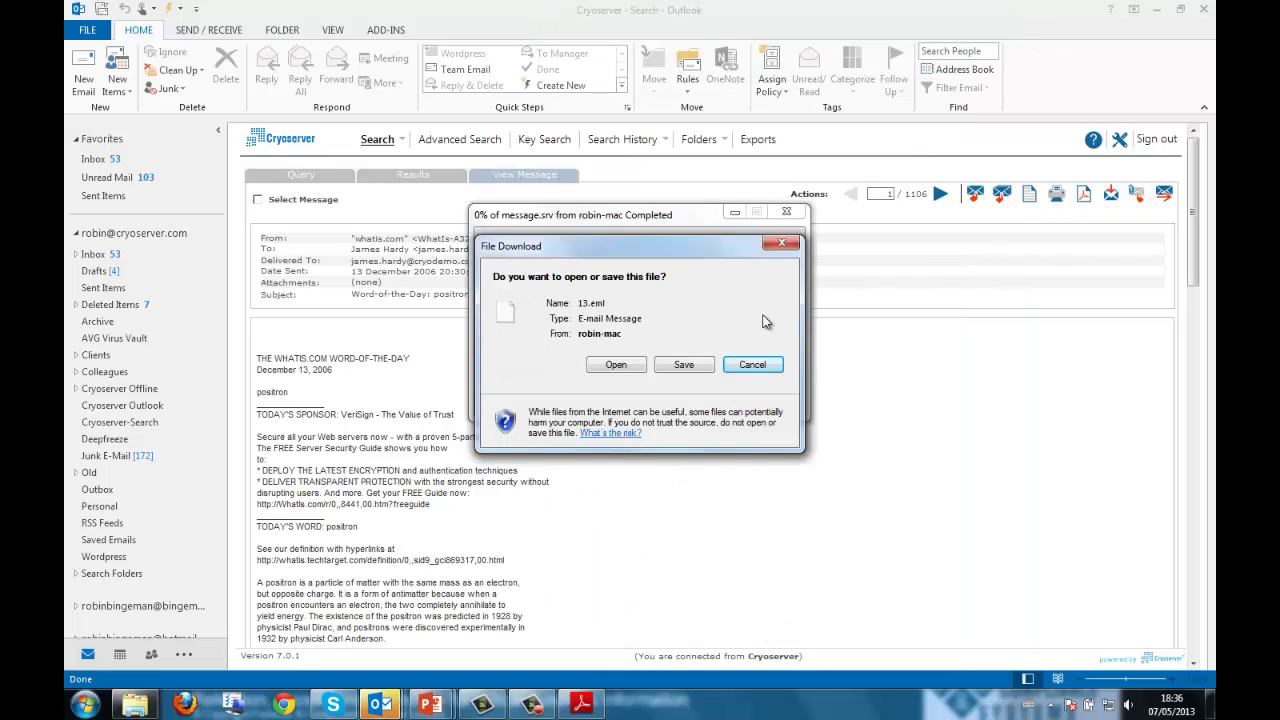
pyautogui.click(630, 370)
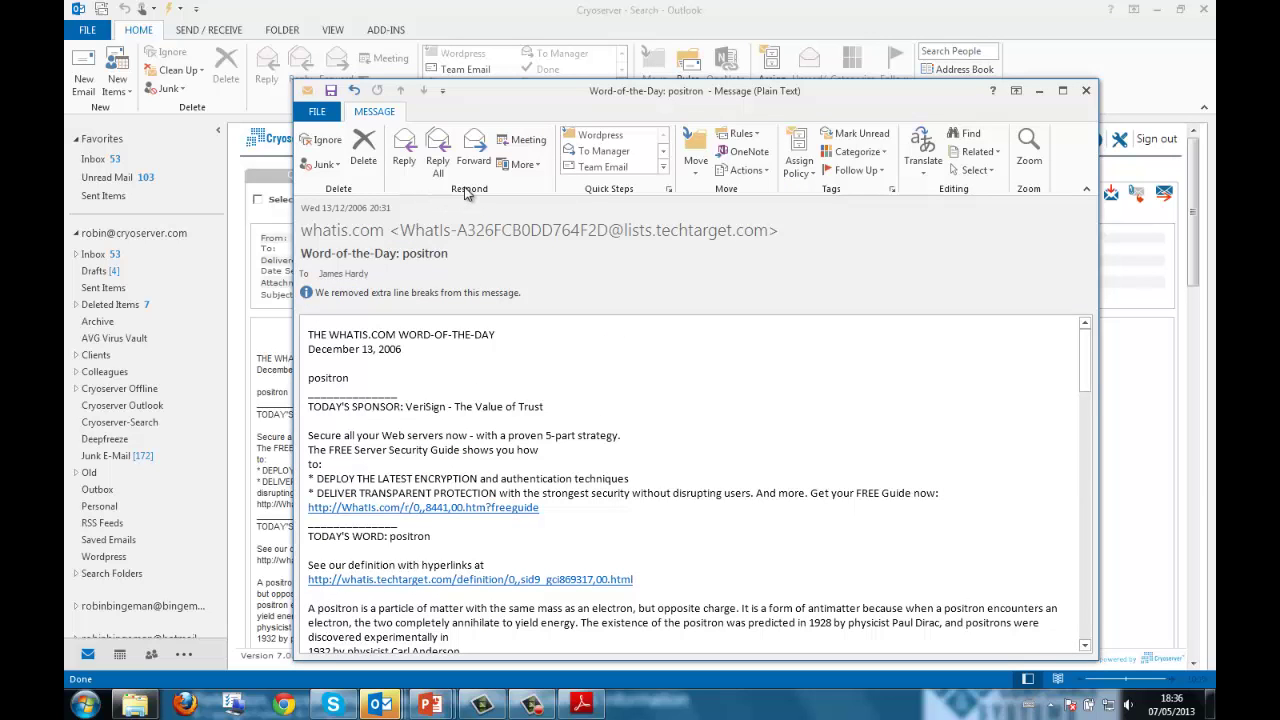
pyautogui.click(1086, 90)
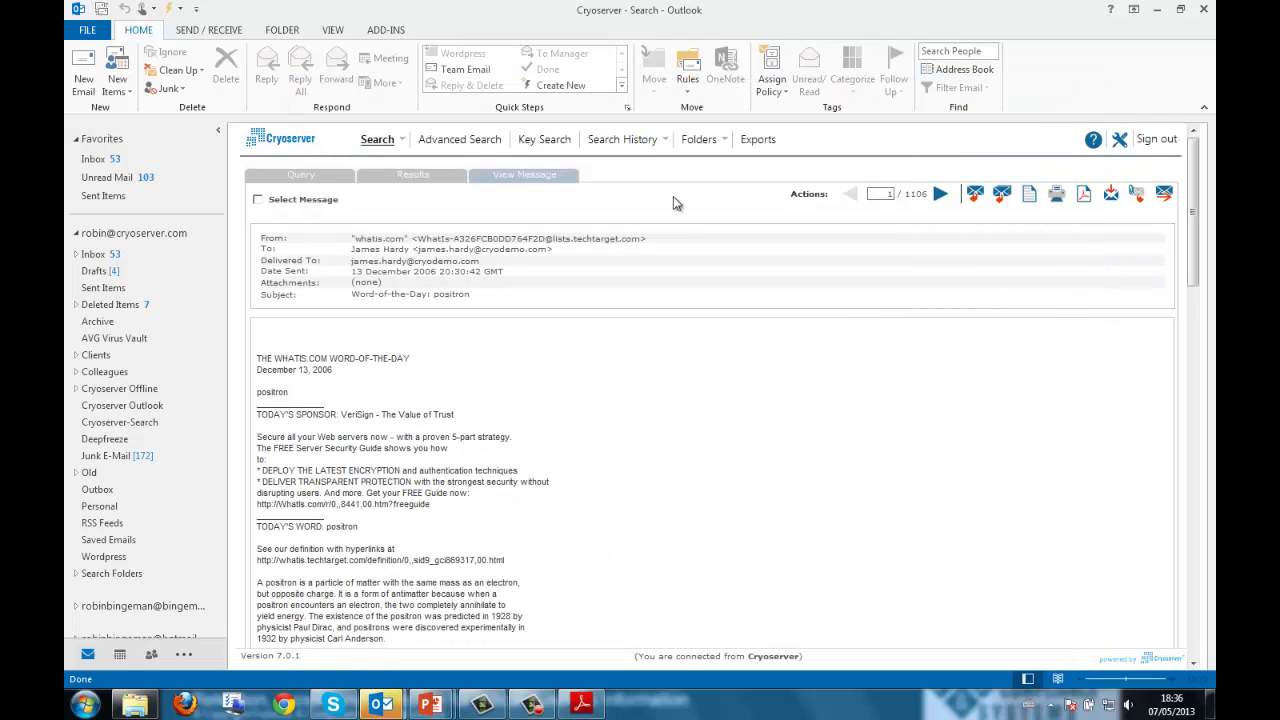
# Step: Return to the query, remove the message keyword and search for the attachment keyword "travaille"
pyautogui.click(408, 180)
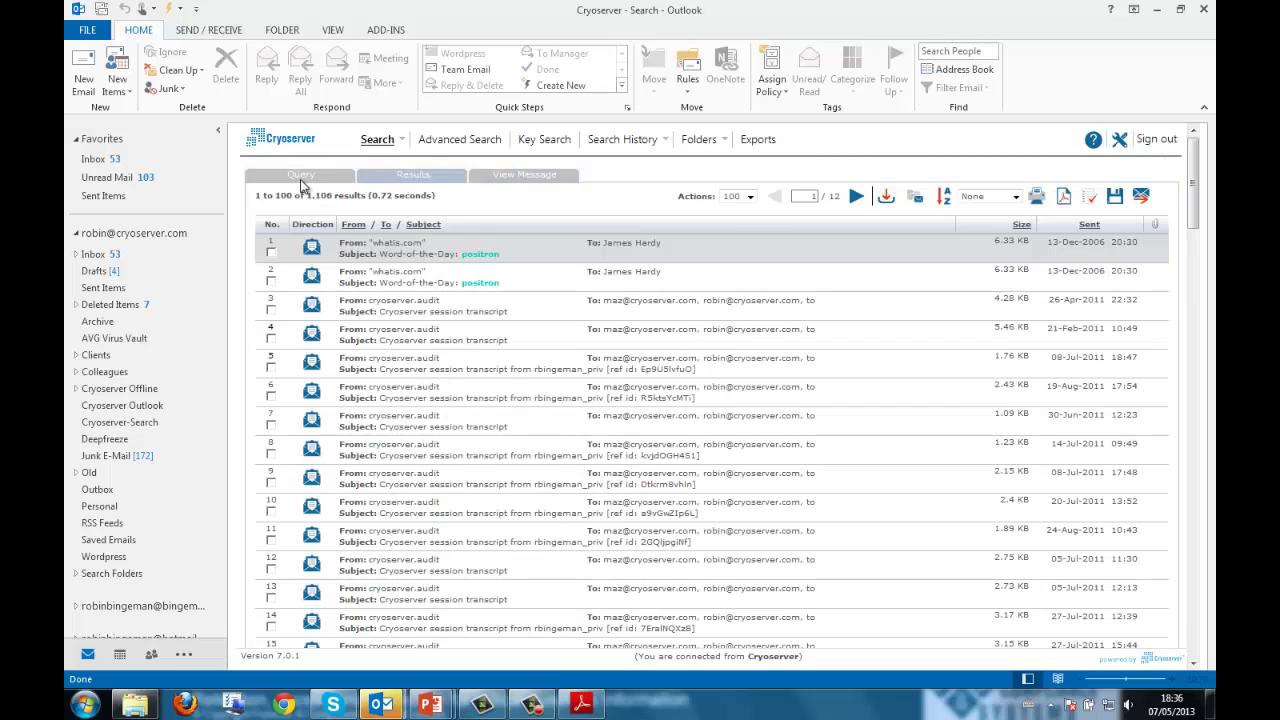
pyautogui.click(302, 180)
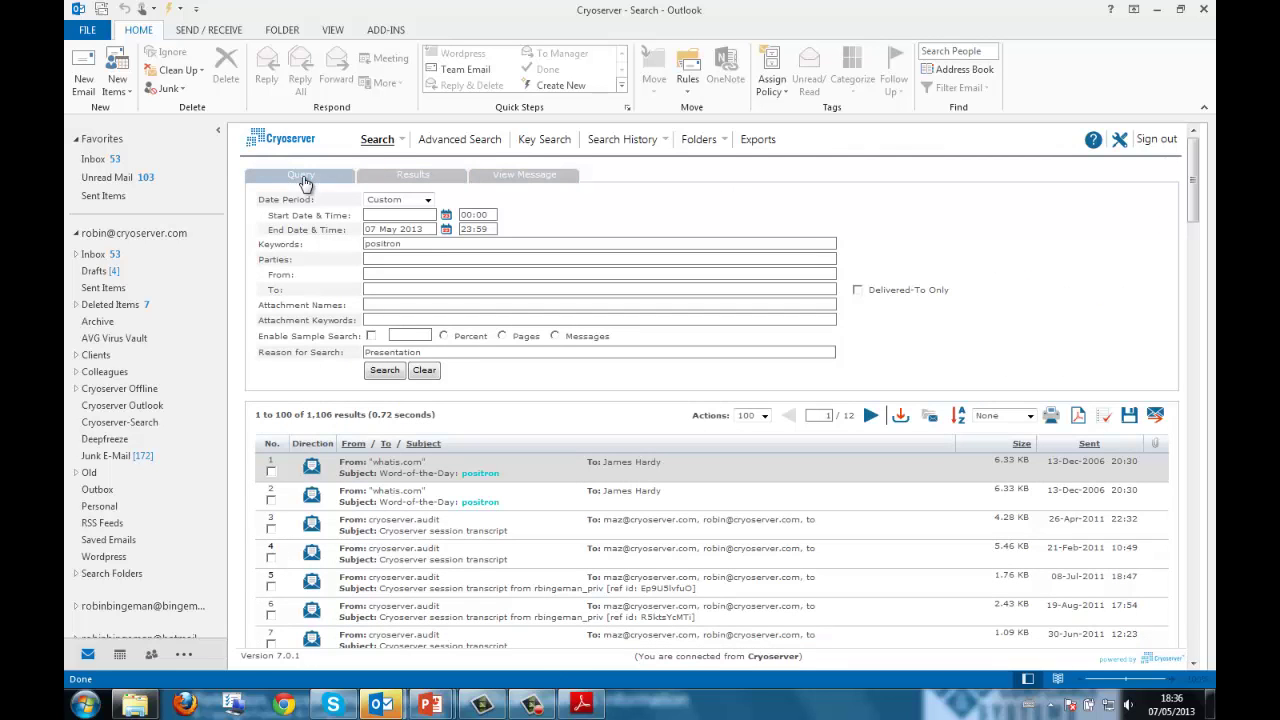
pyautogui.moveTo(422, 240); pyautogui.dragTo(366, 243)
pyautogui.press('BackSpace')
pyautogui.click(386, 318)
pyautogui.write('travel')
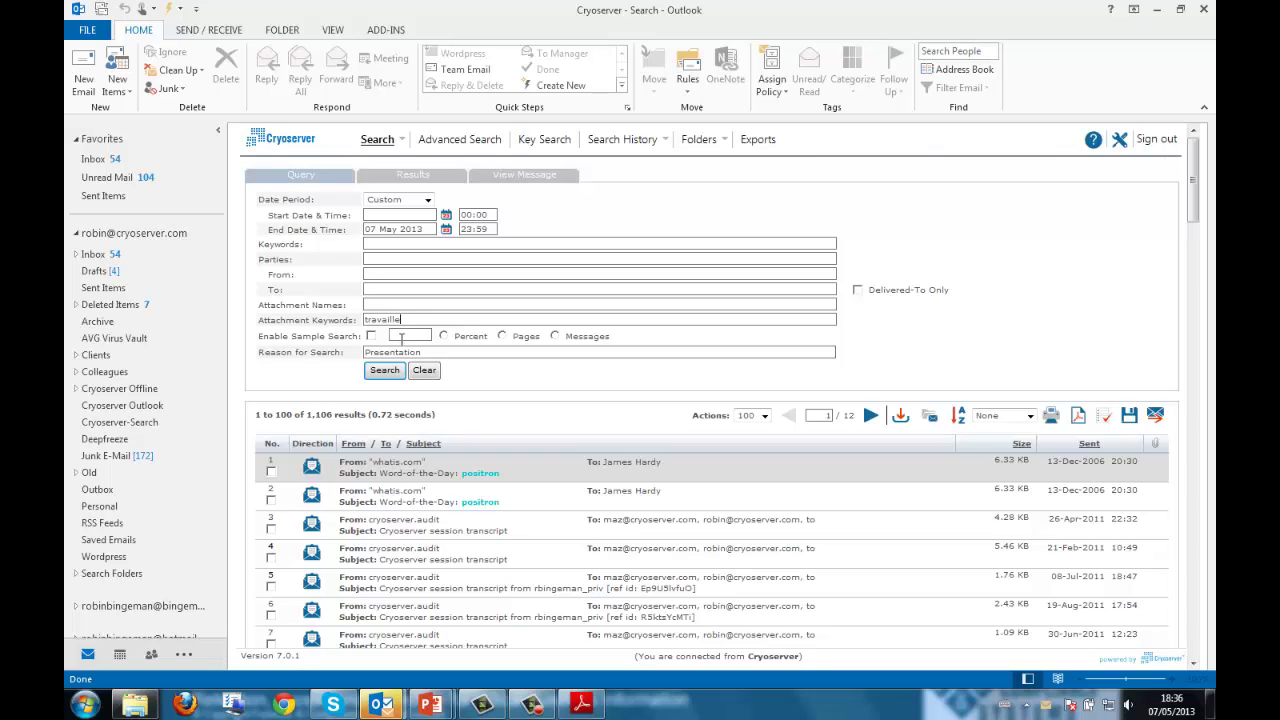
pyautogui.click(386, 372)
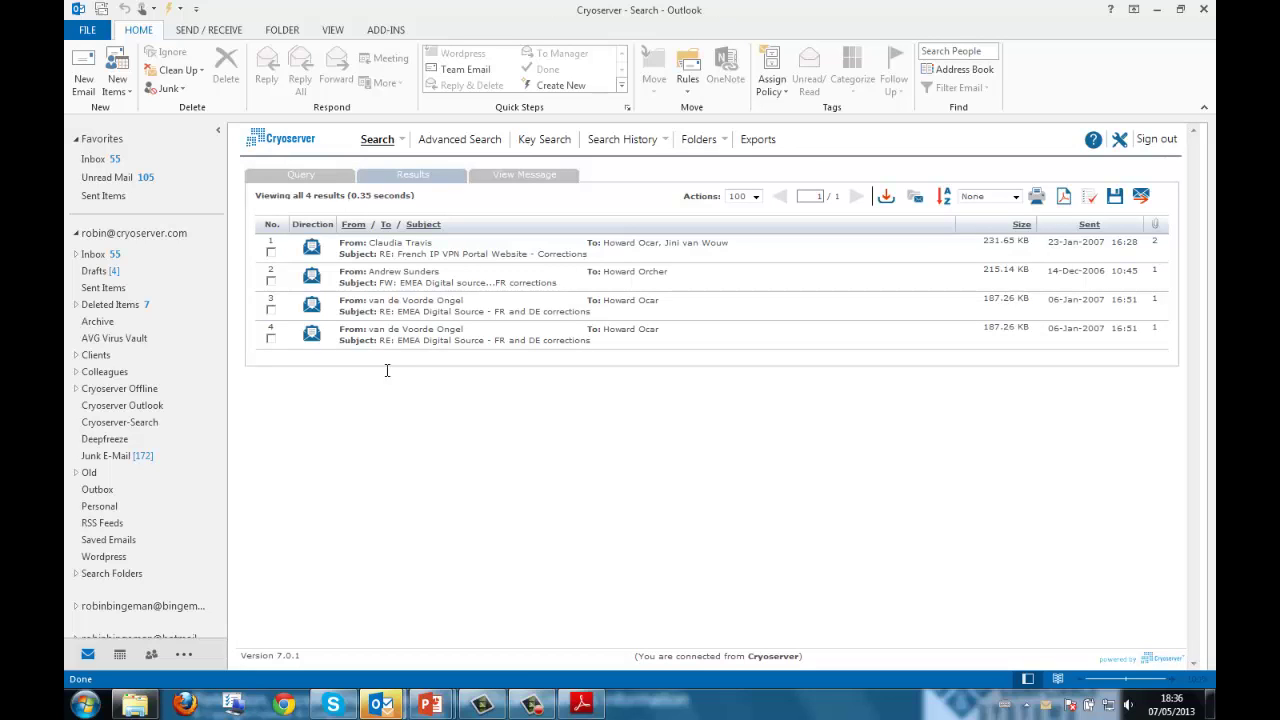
# Step: Open "online corrections french.doc" from the second result in Word, enable editing, locate "travaille" and return to Outlook
pyautogui.click(1153, 283)
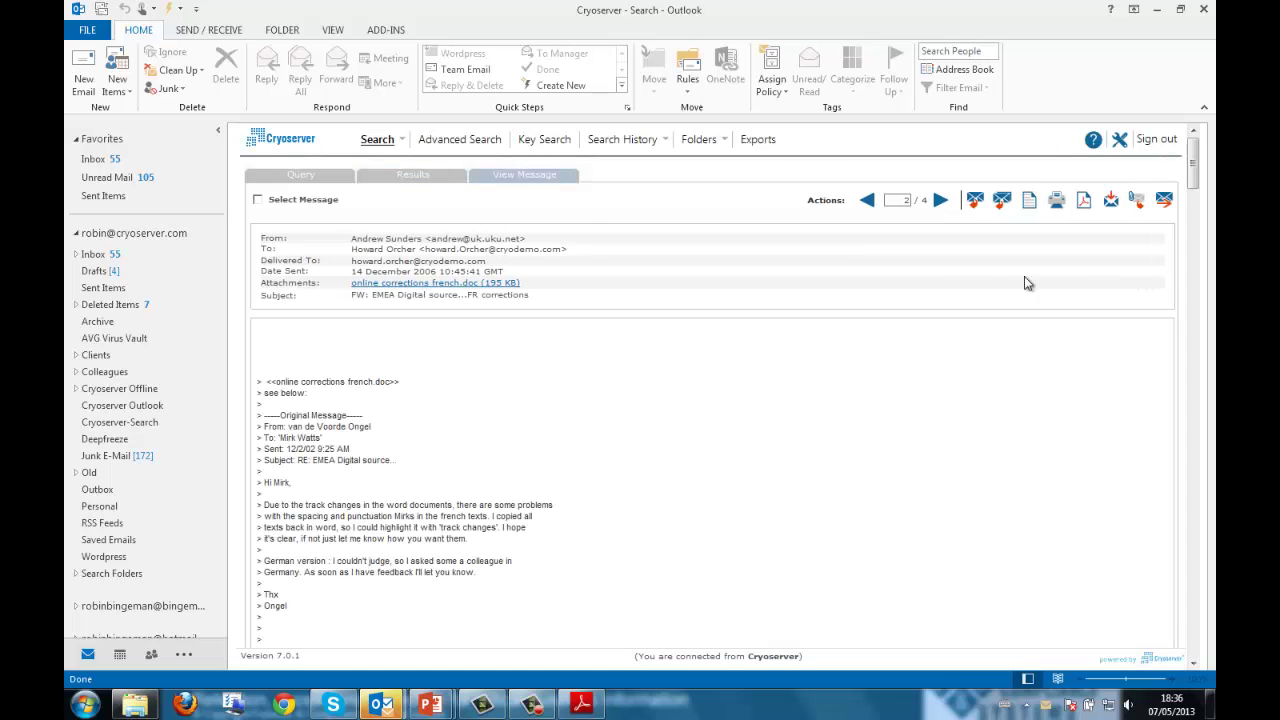
pyautogui.click(411, 288)
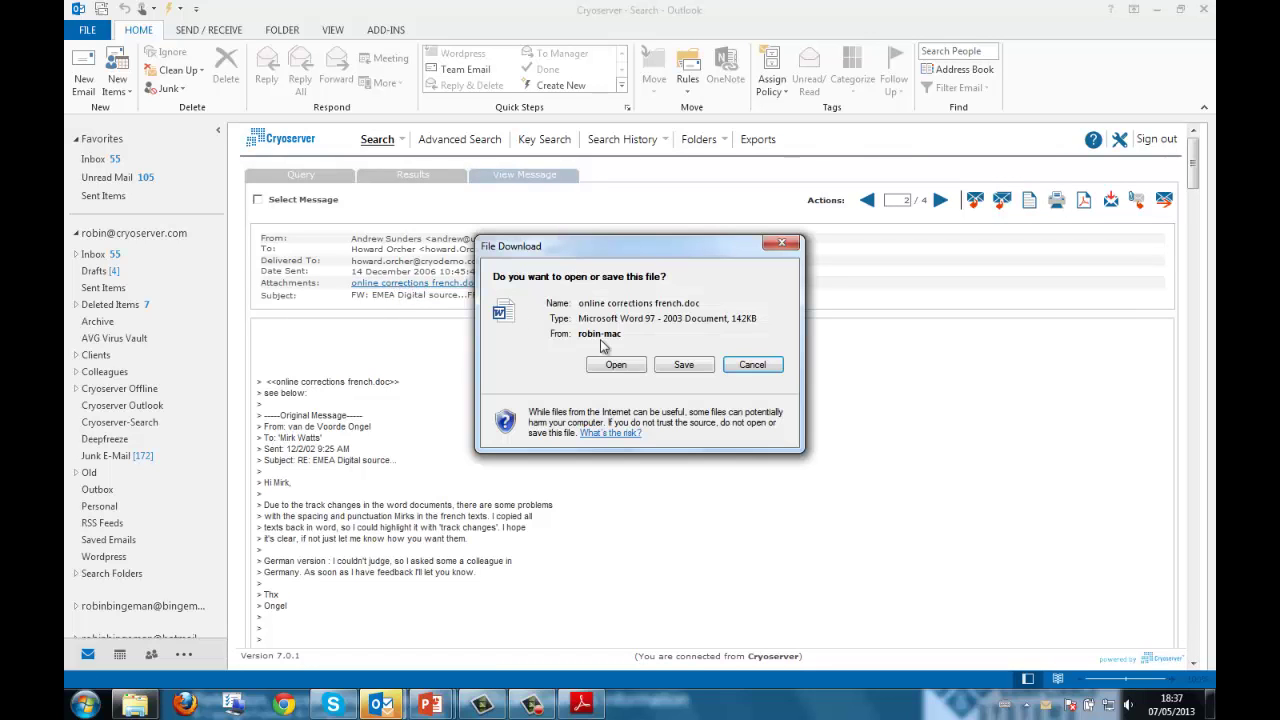
pyautogui.click(618, 366)
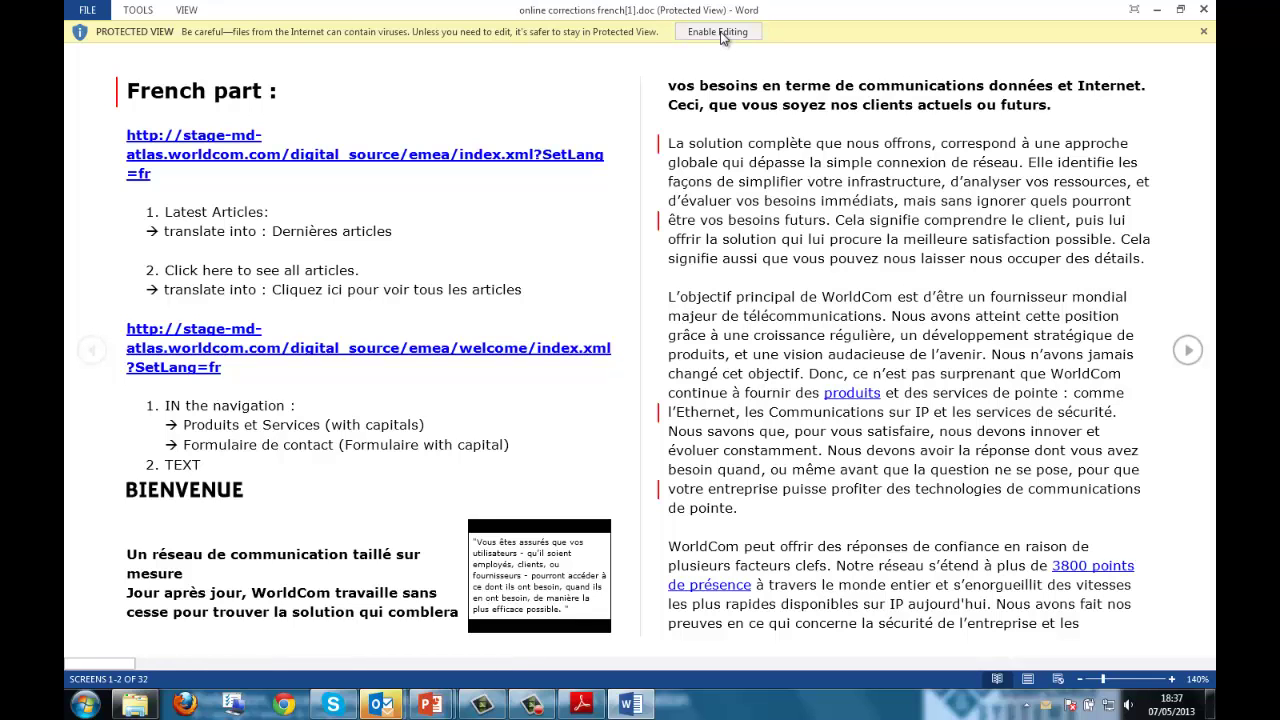
pyautogui.click(724, 32)
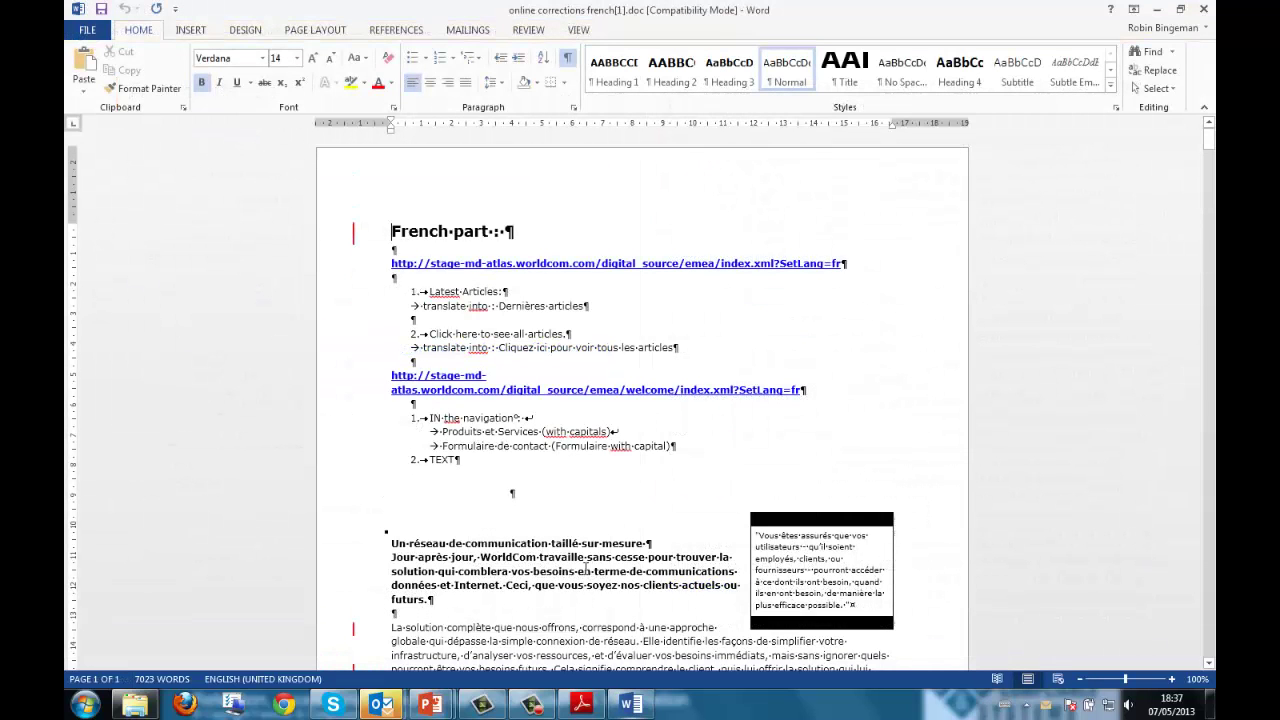
pyautogui.doubleClick(562, 557)
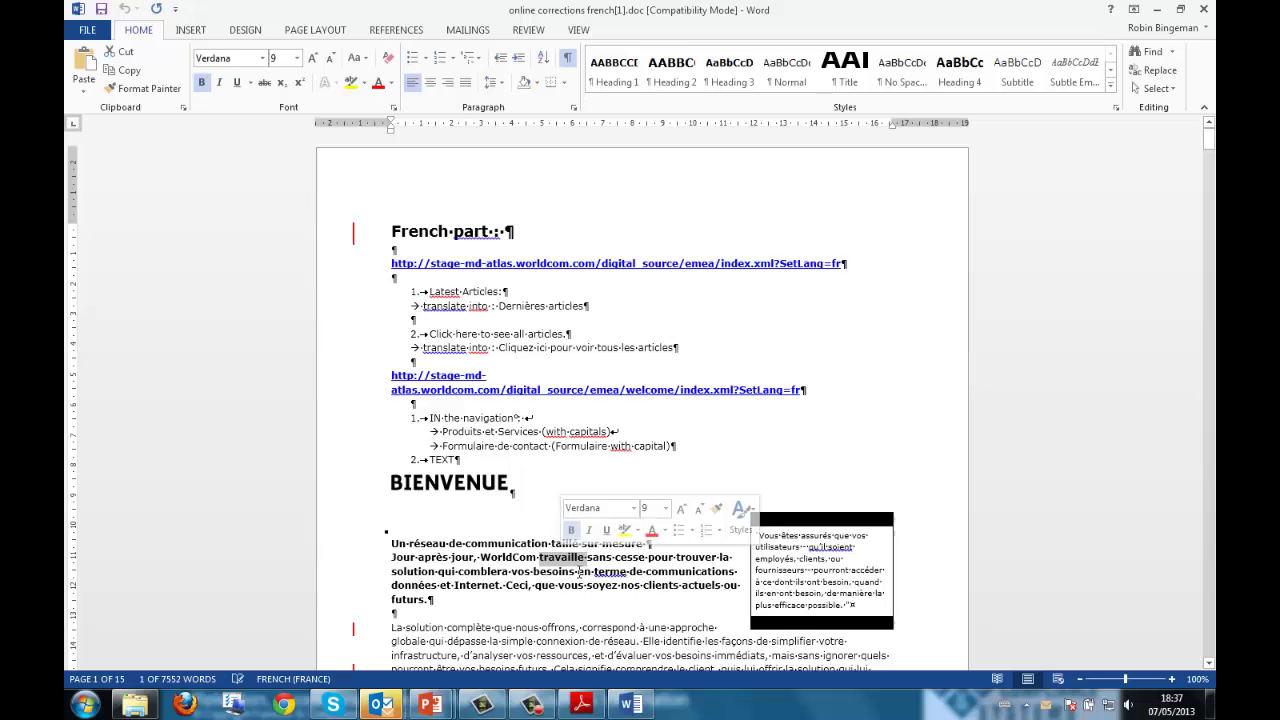
pyautogui.hotkey('alt', 'Tab')
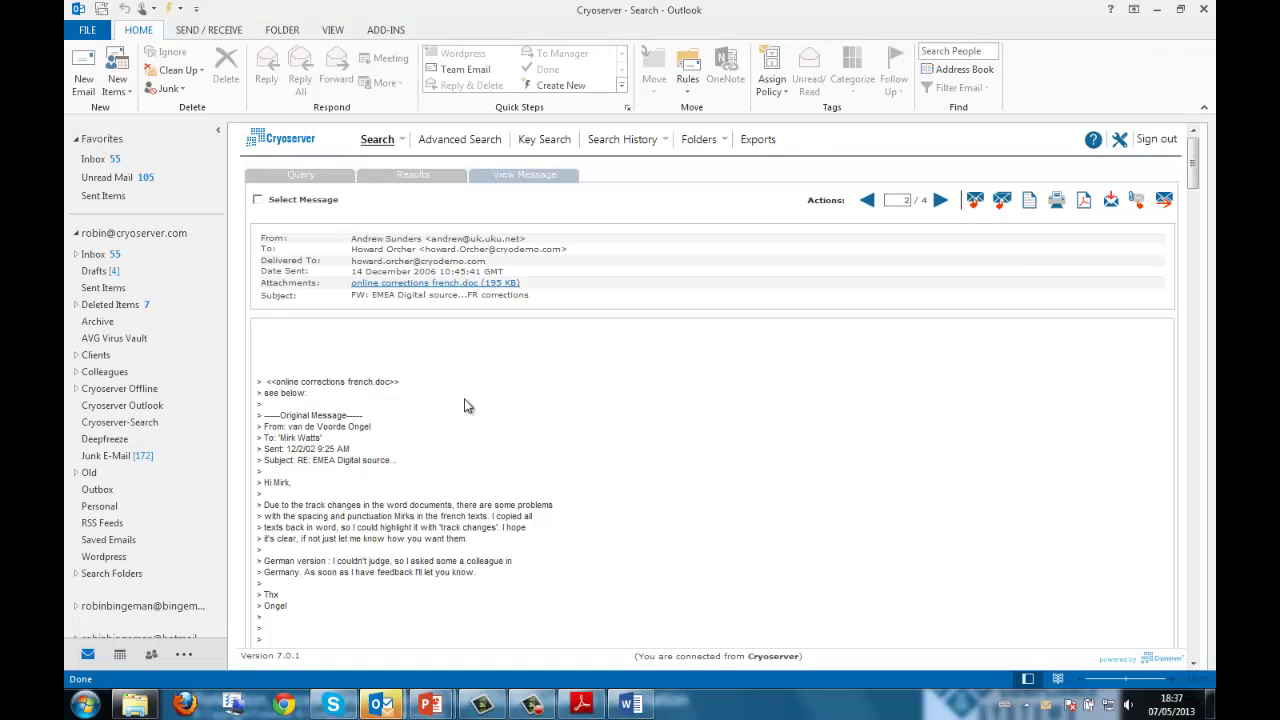
# Step: Open the Advanced Search form and expand its include and exclude keyword options
pyautogui.click(456, 145)
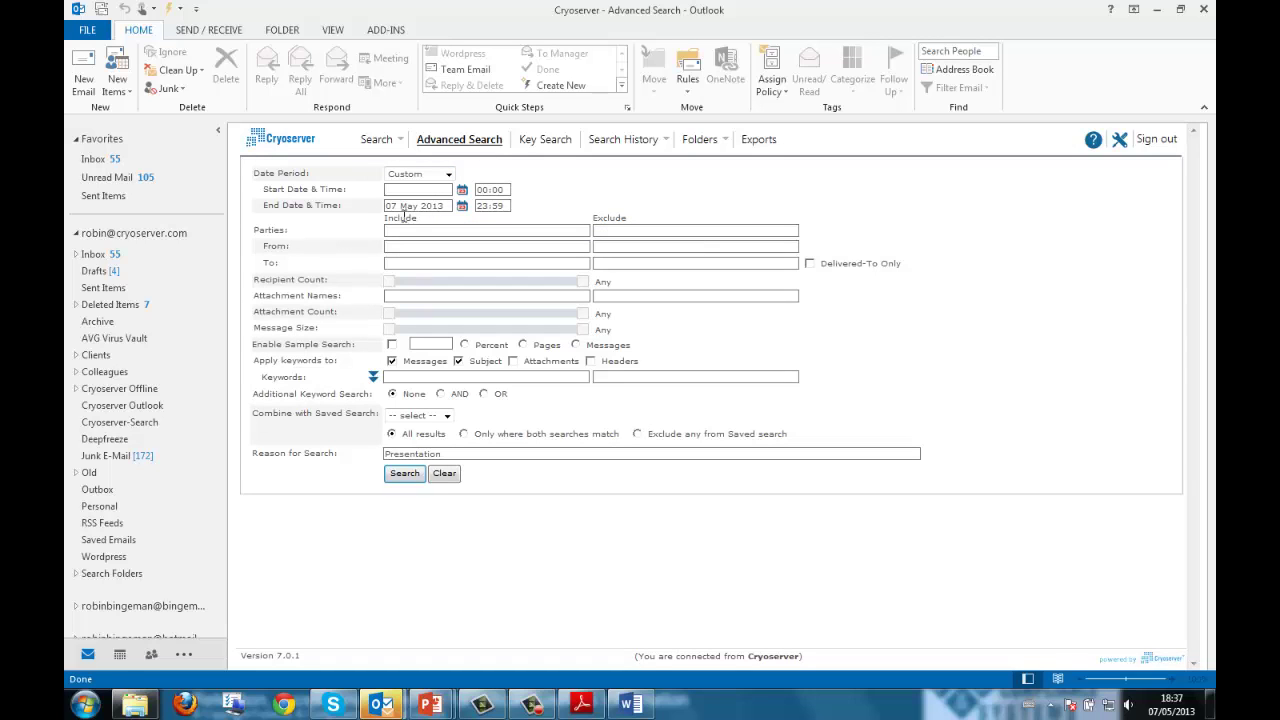
pyautogui.doubleClick(403, 218)
pyautogui.doubleClick(608, 218)
pyautogui.click(373, 378)
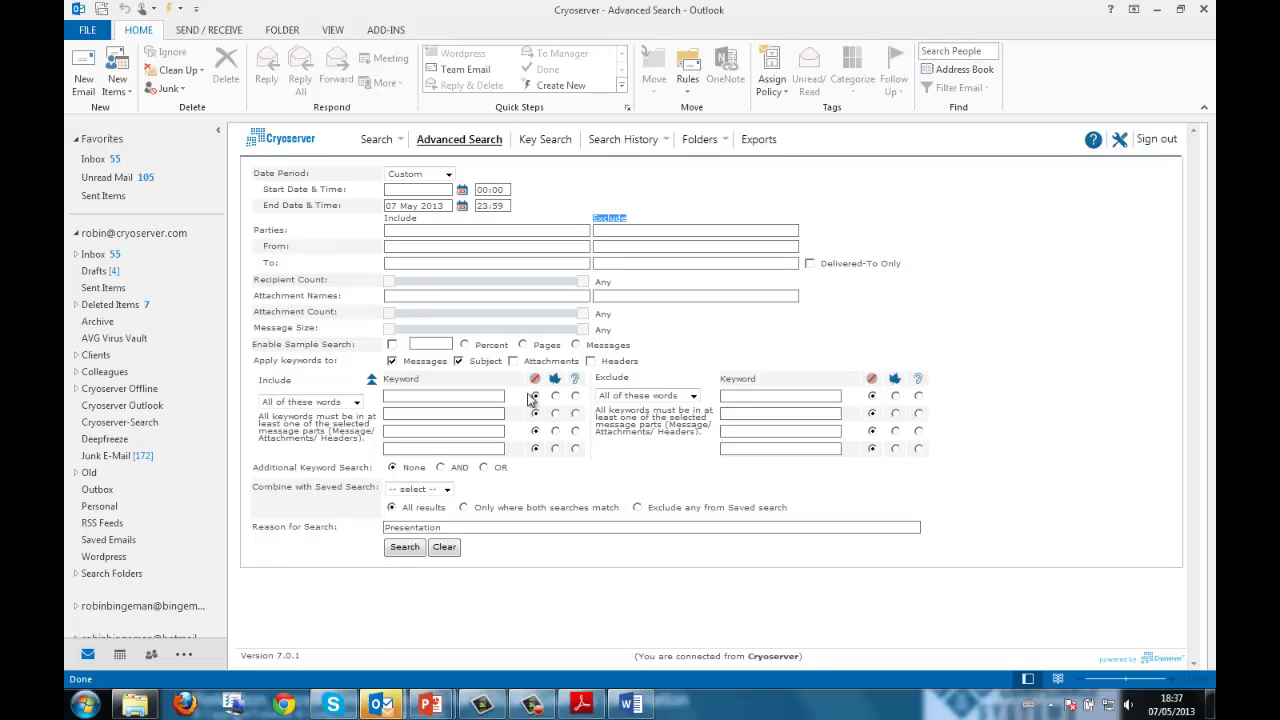
# Step: Run an advanced search that includes "viagra" with the question-mark match option and excludes its exact spelling, then highlight the result count
pyautogui.click(452, 397)
pyautogui.write('viagra')
pyautogui.click(575, 396)
pyautogui.click(746, 395)
pyautogui.write('viagra')
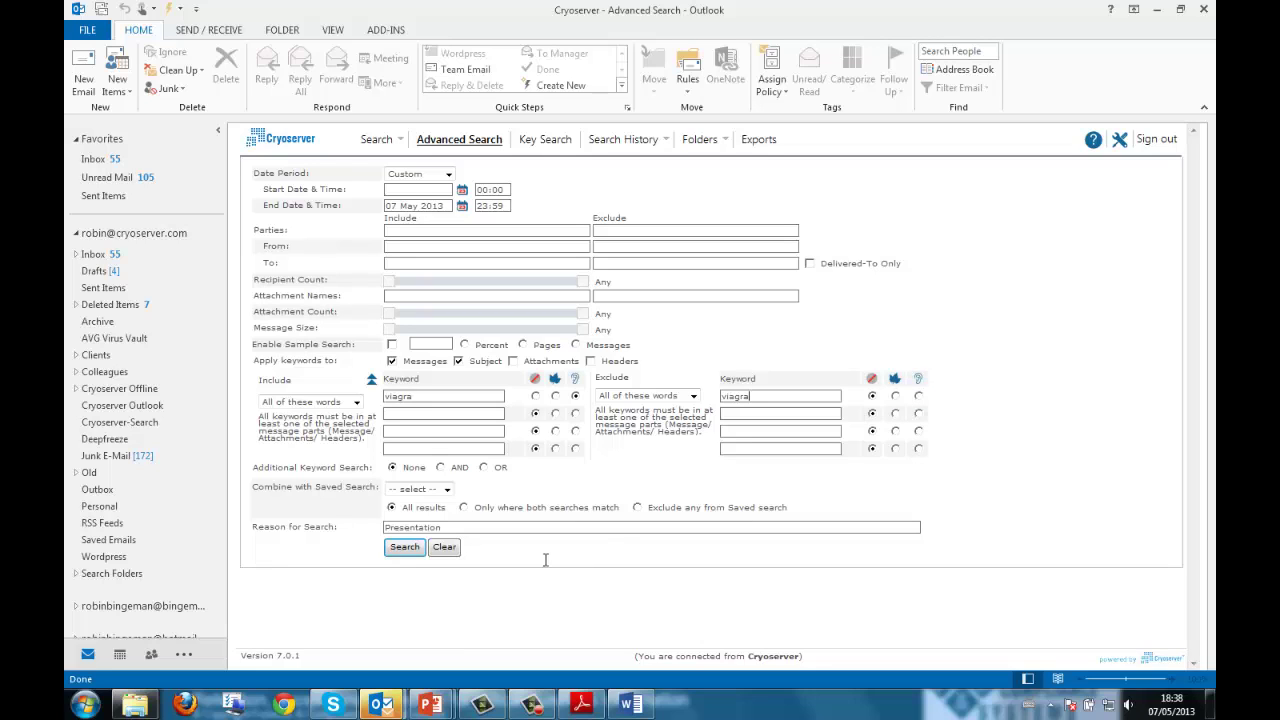
pyautogui.click(405, 547)
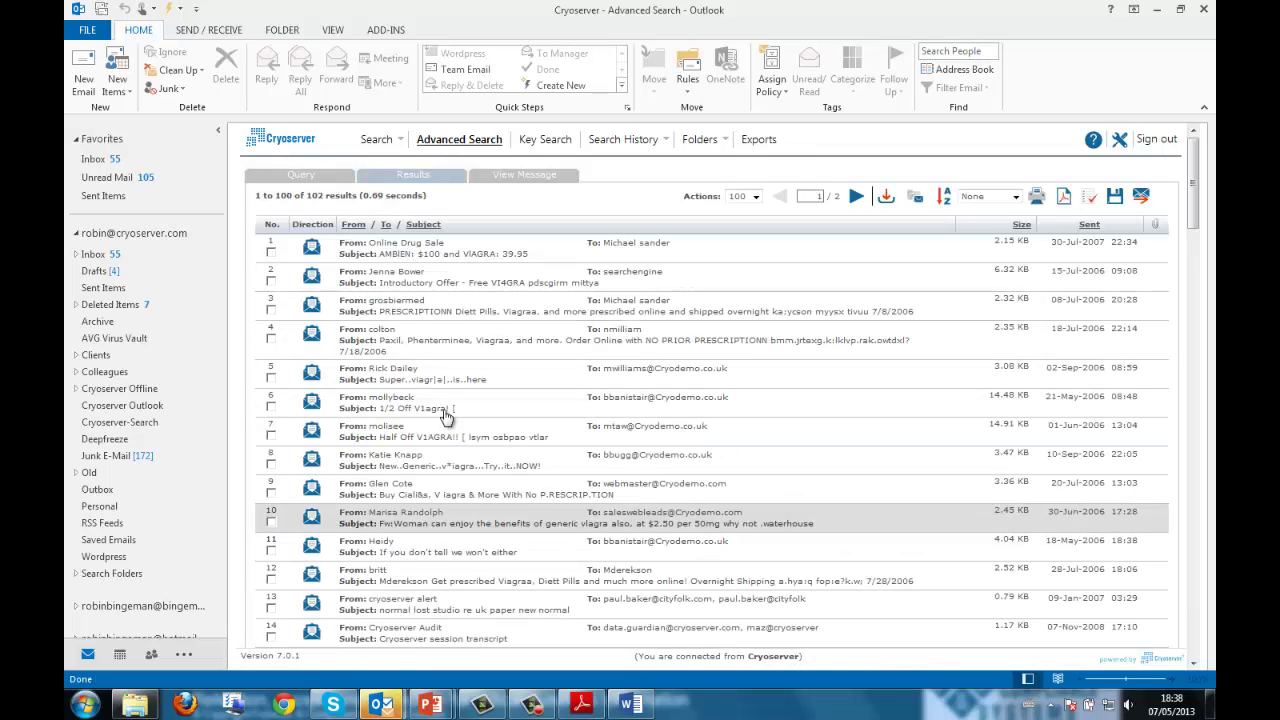
pyautogui.doubleClick(318, 197)
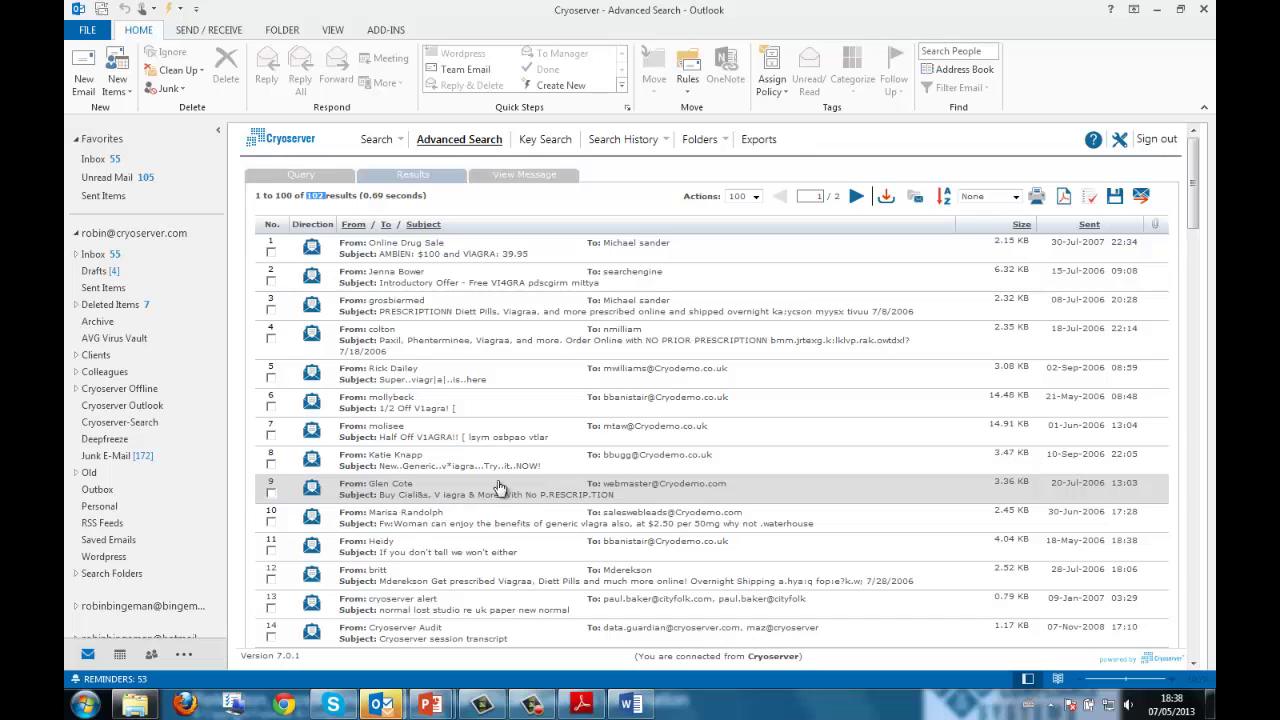
# Step: Sign out of the current archive session and open the Cryoserver-Search folder
pyautogui.click(1152, 142)
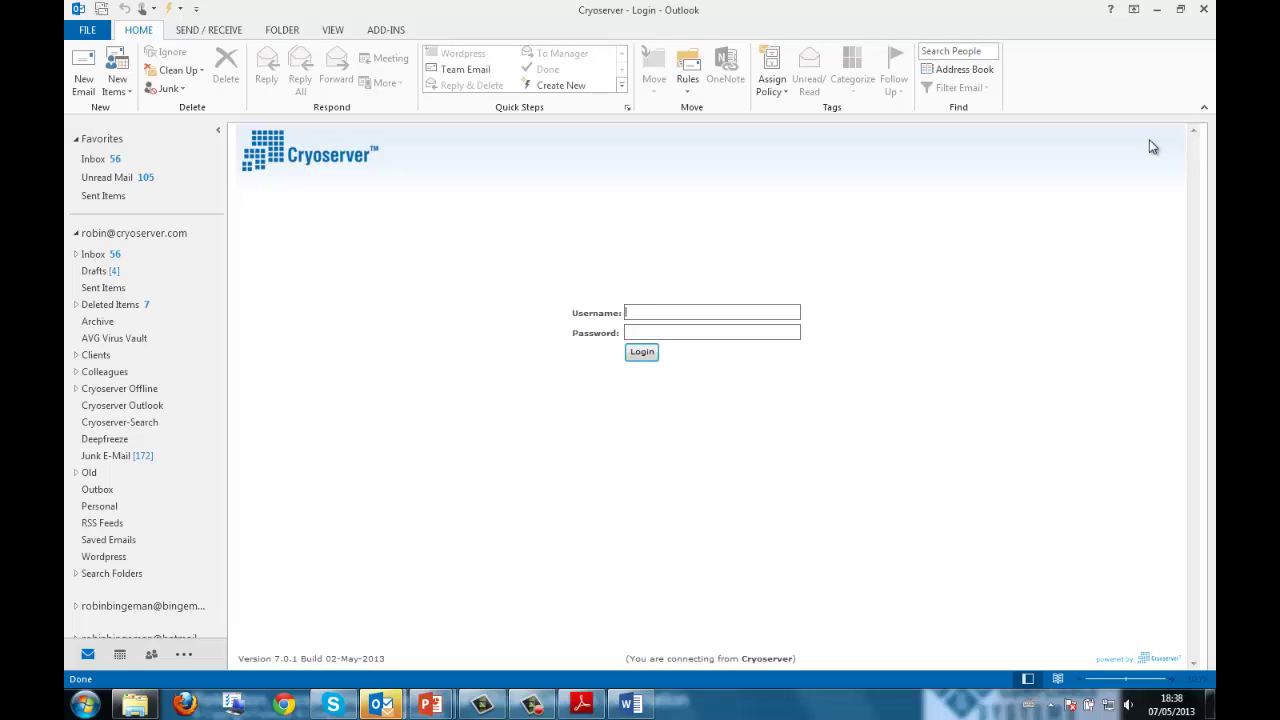
pyautogui.click(140, 423)
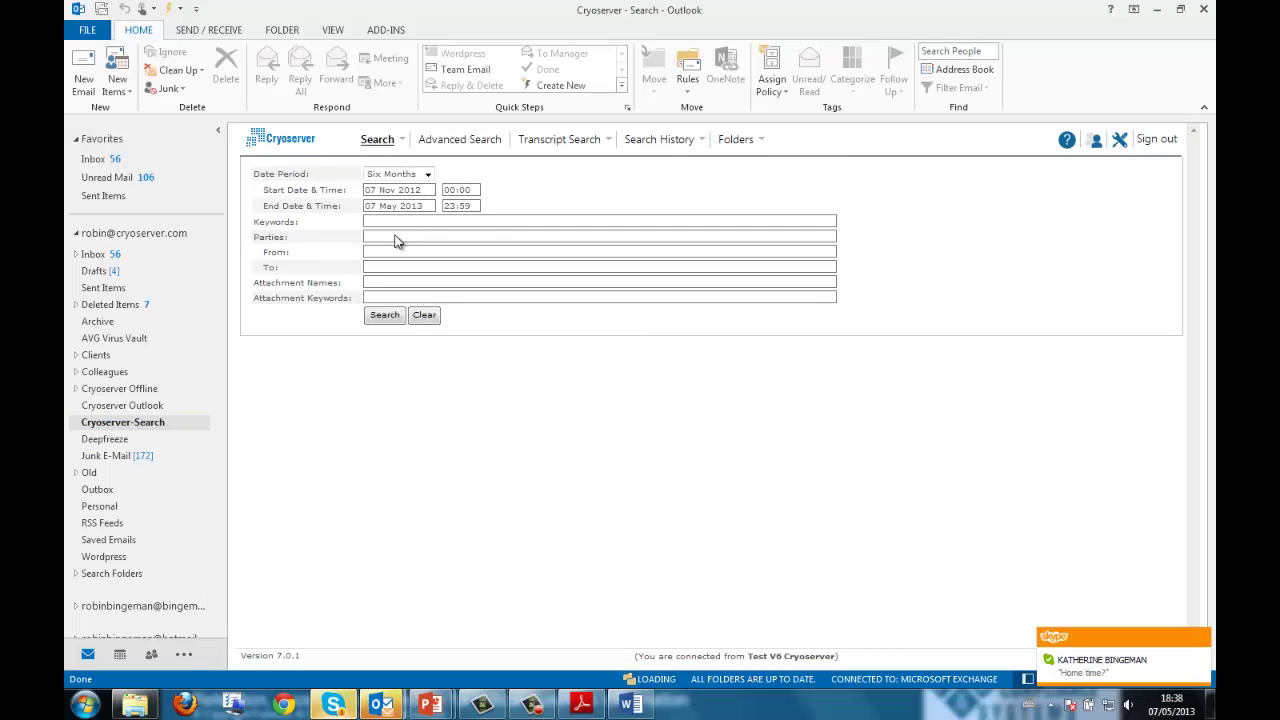
pyautogui.click(390, 234)
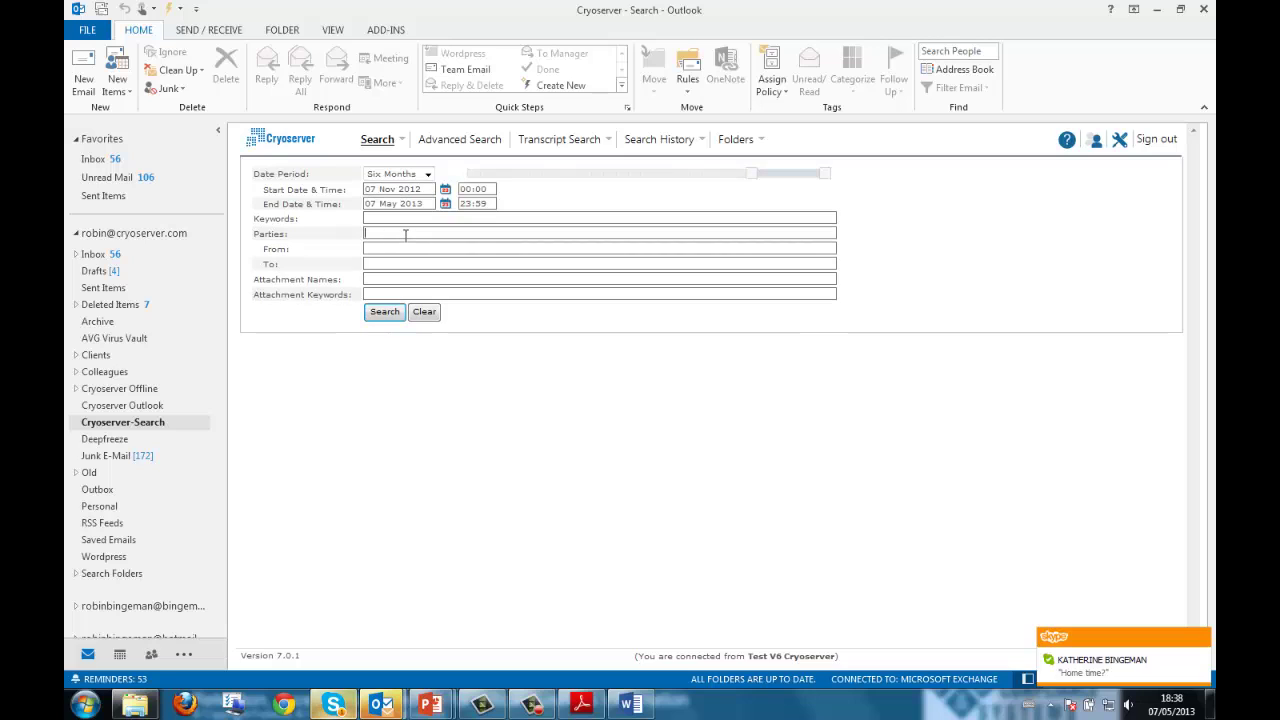
pyautogui.write('@Ho')
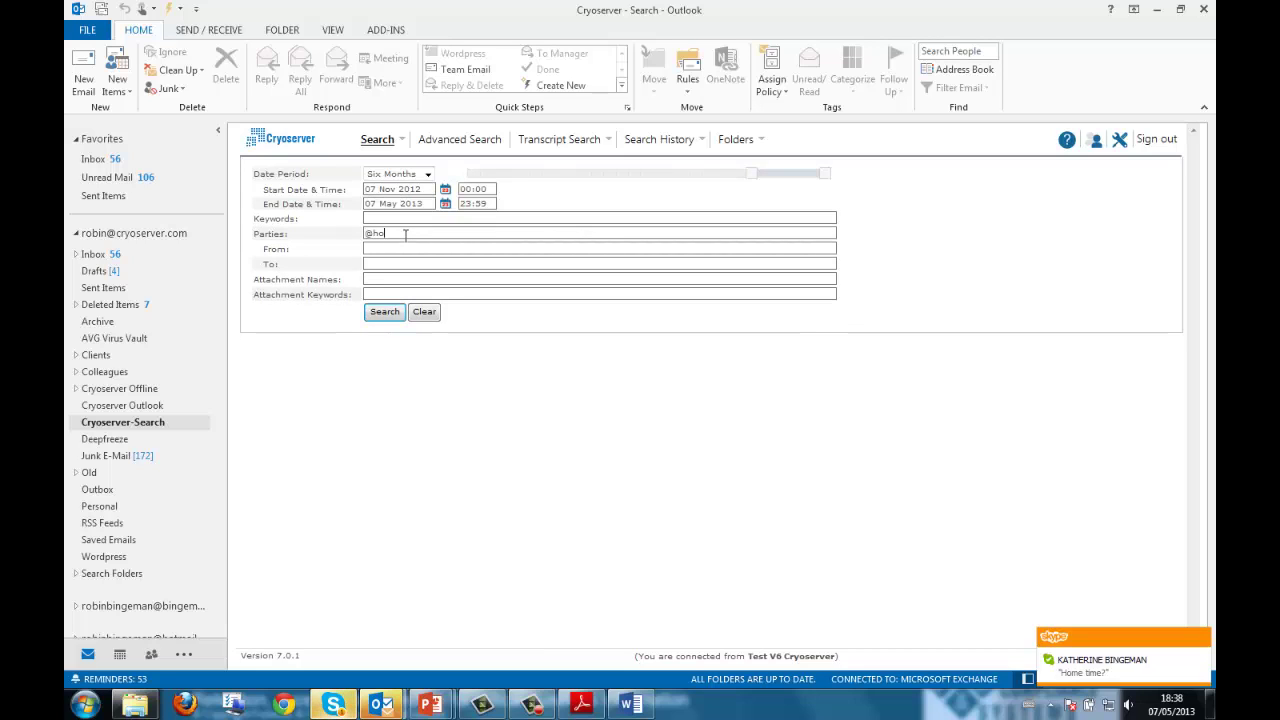
pyautogui.write('tmail*')
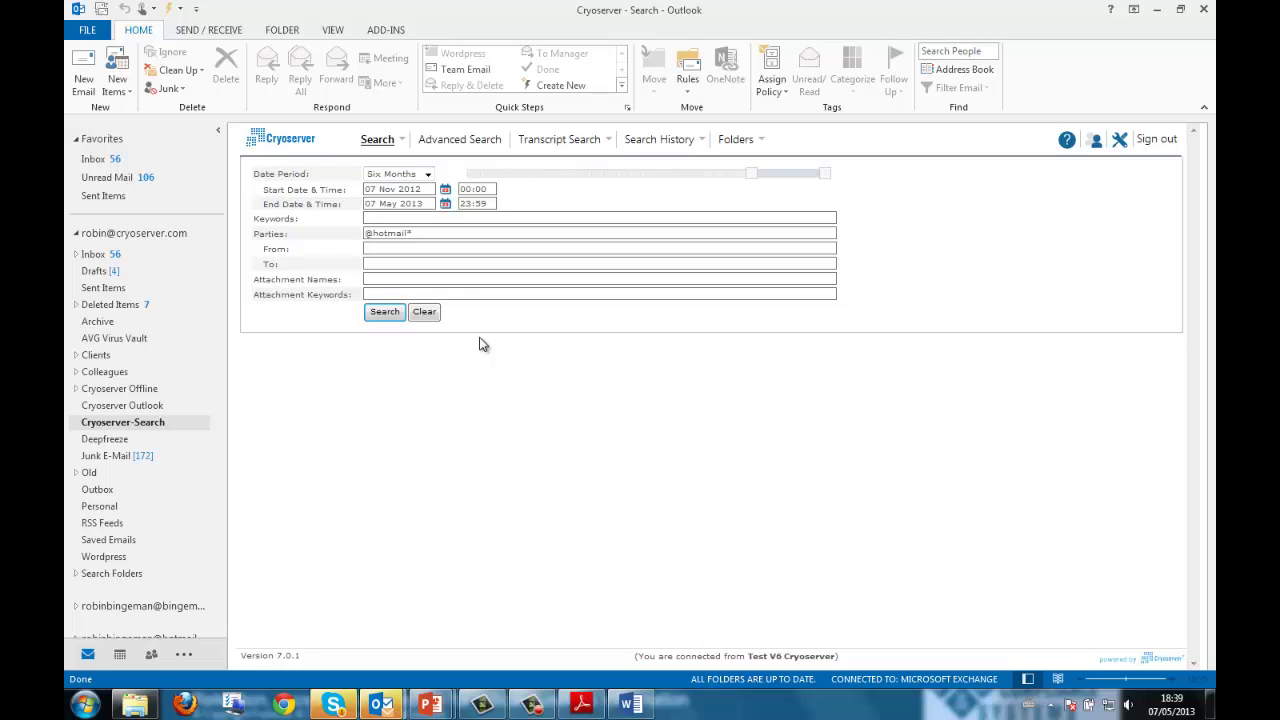
pyautogui.click(391, 314)
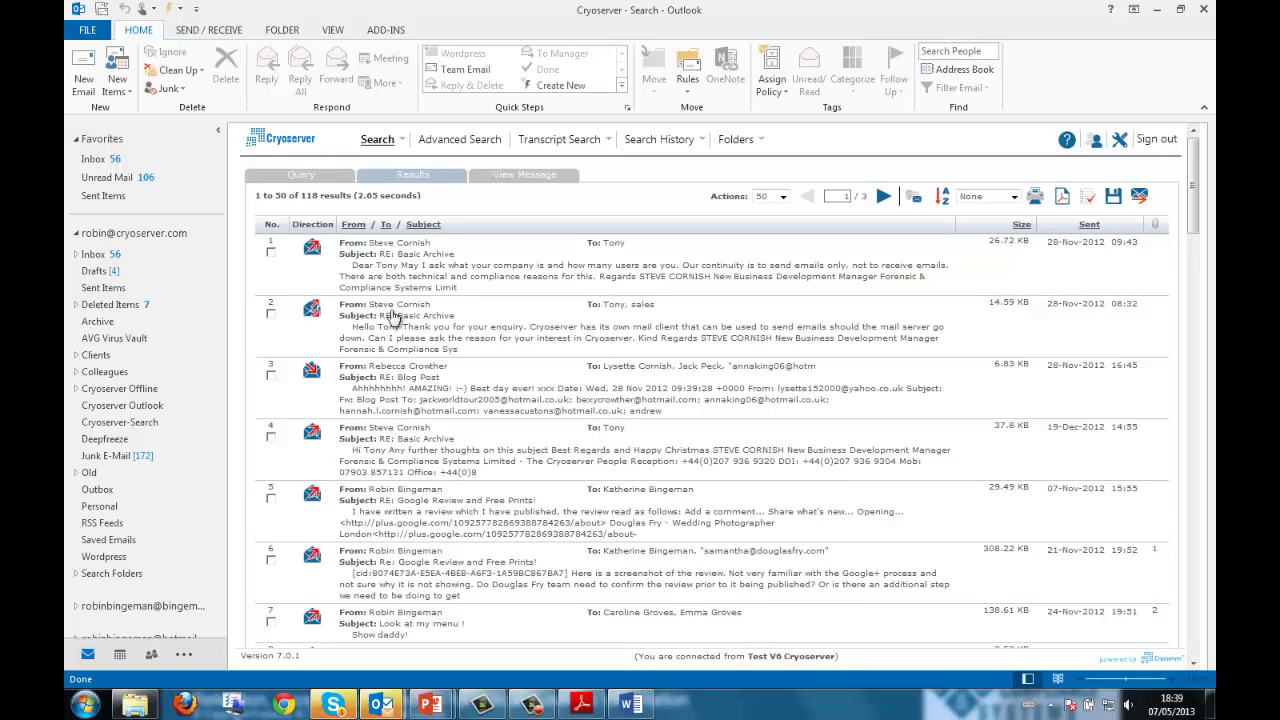
pyautogui.click(1088, 228)
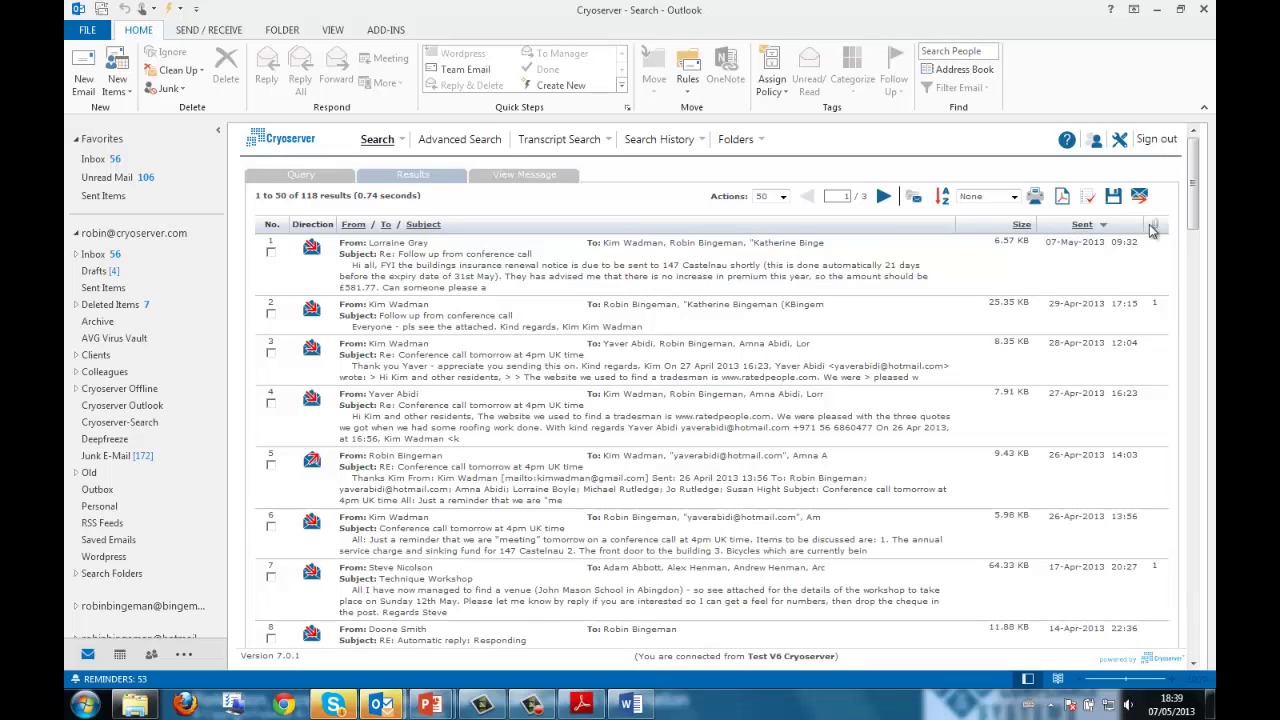
# Step: Sign out of the archive, then switch to the PowerPoint slide show and advance to the closing "Thank you" slide
pyautogui.click(1152, 145)
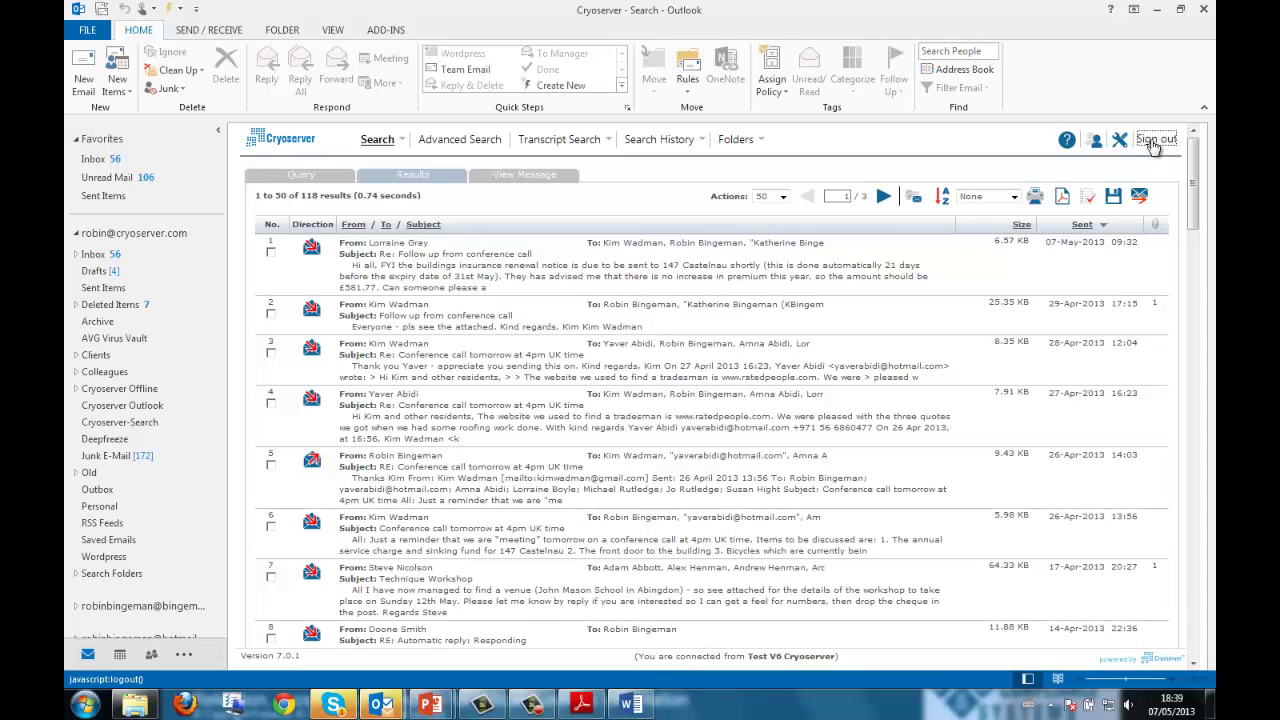
pyautogui.hotkey('alt', 'Tab')
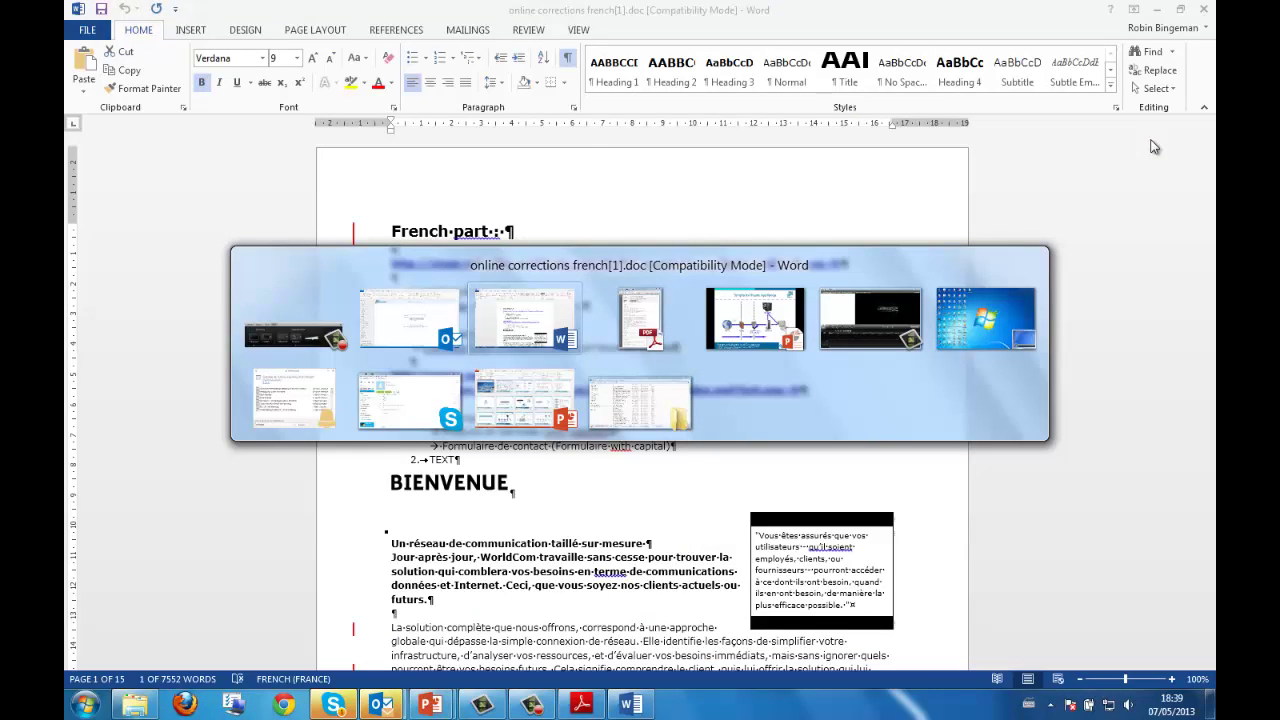
pyautogui.hotkey('alt', 'Tab')
pyautogui.hotkey('alt', 'Tab')
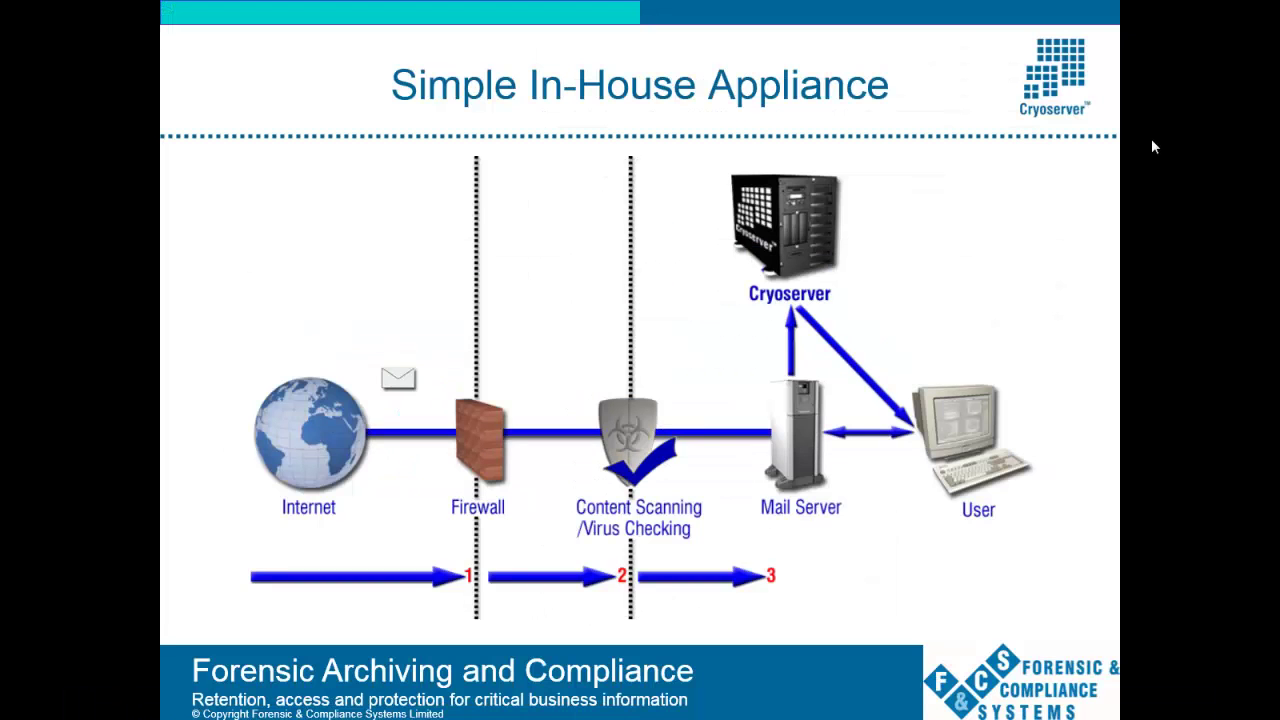
pyautogui.press('Right')
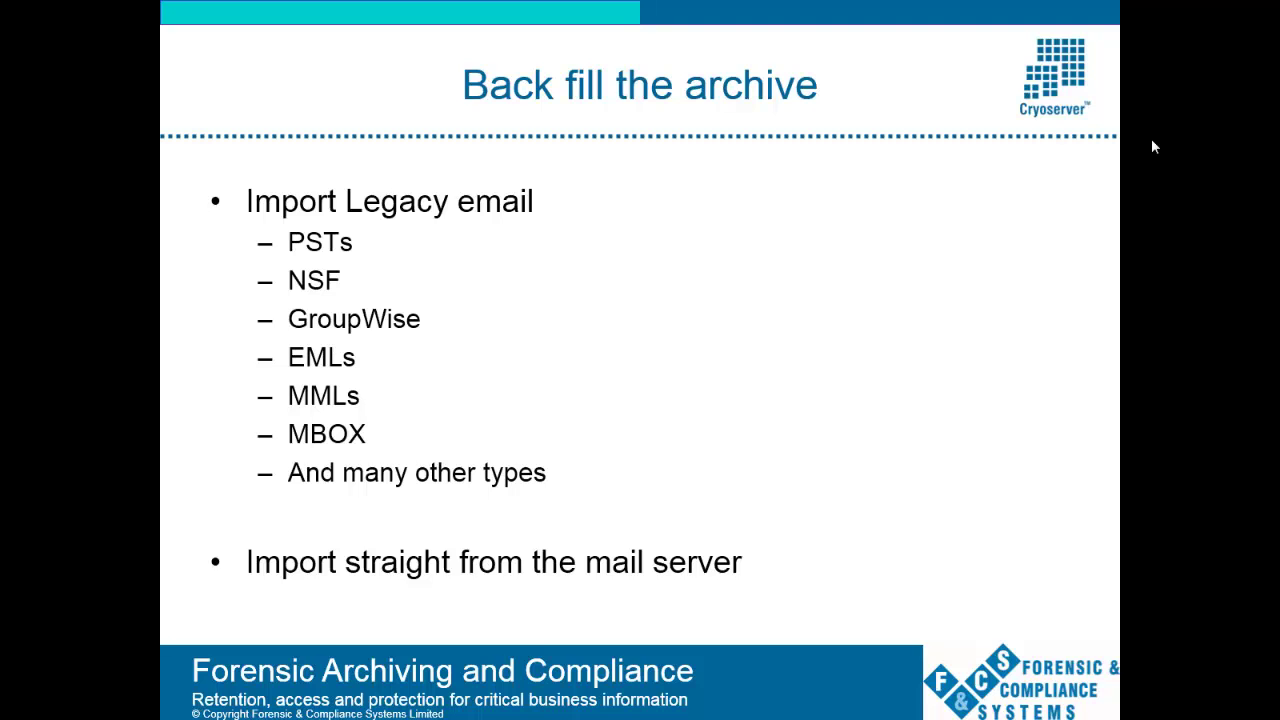
pyautogui.press('Right')
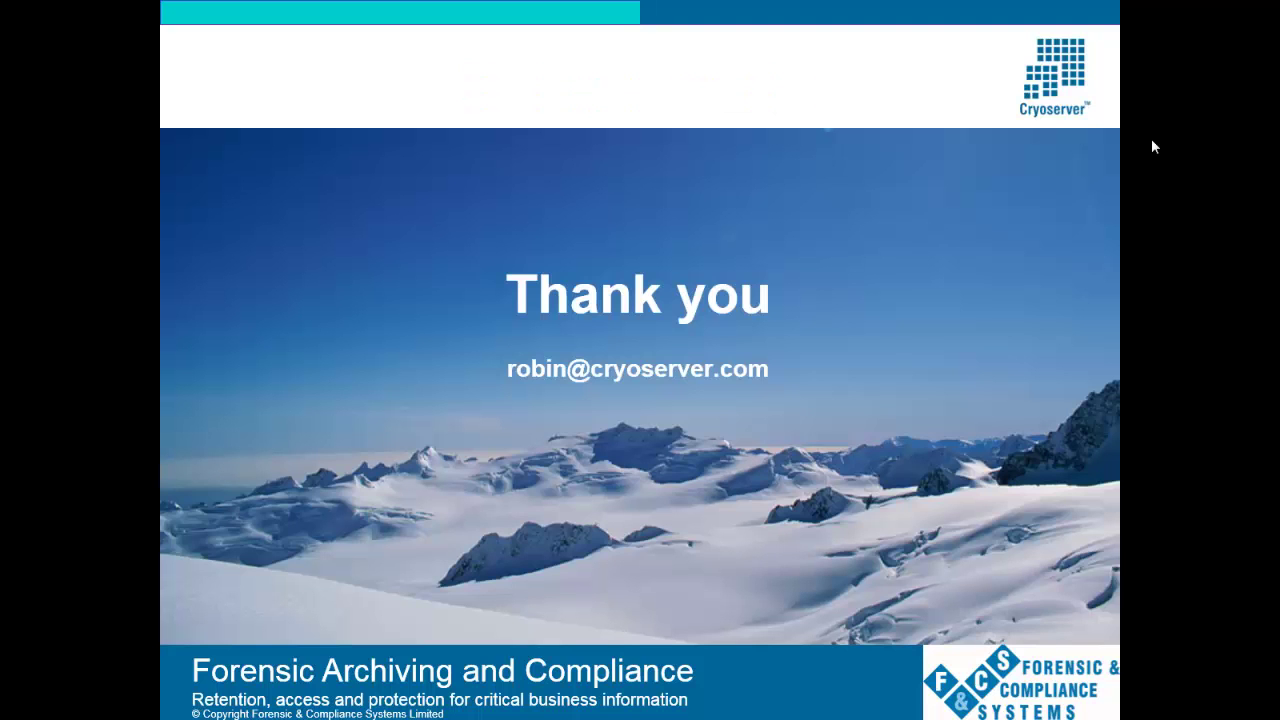